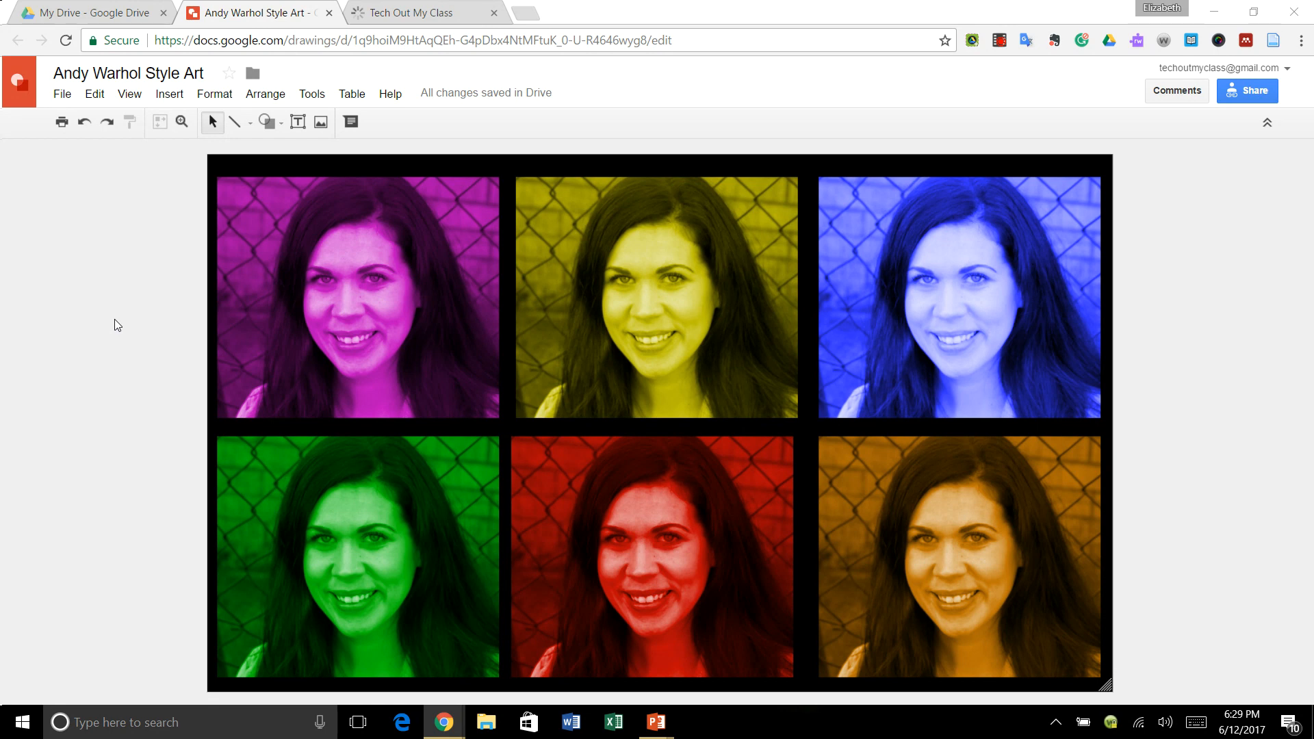
Step: Switch to My Drive and create a new blank Google Drawing
{"action": "left_click", "coordinate": [77, 11]}
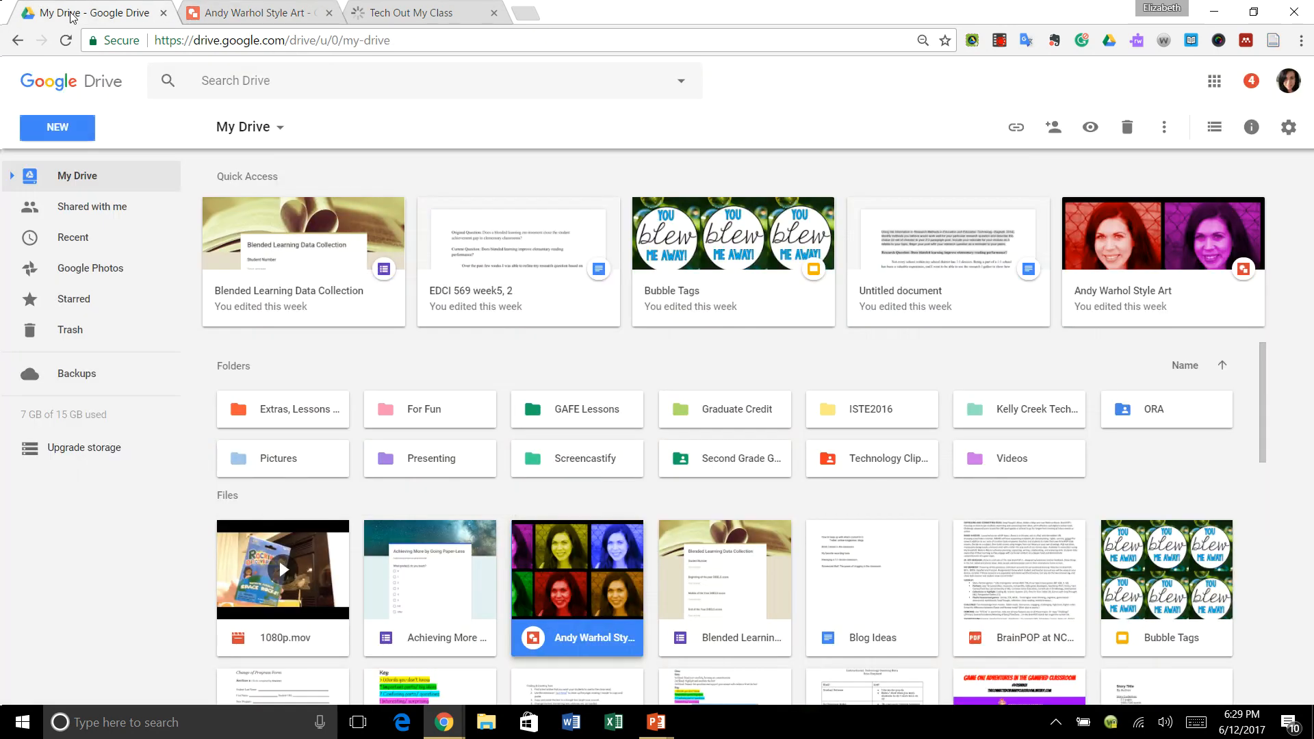
{"action": "left_click", "coordinate": [55, 128]}
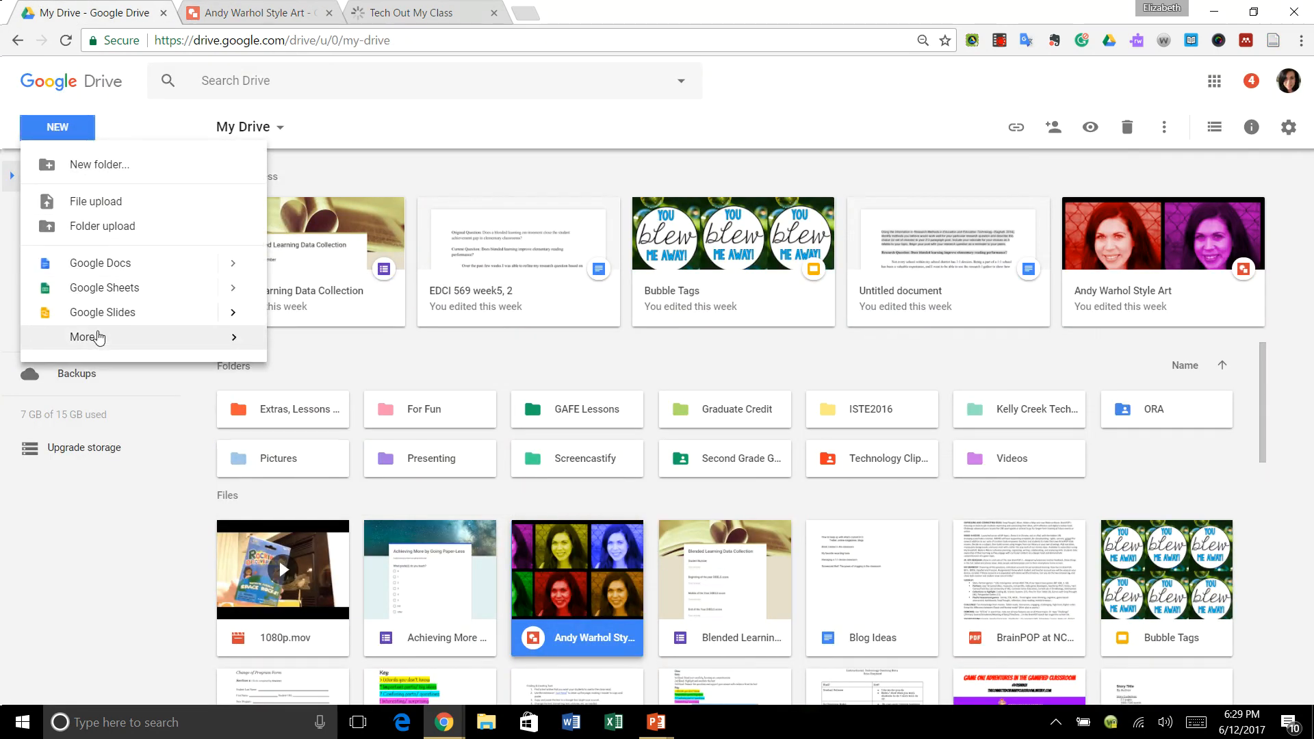
{"action": "mouse_move", "coordinate": [99, 346]}
{"action": "left_click", "coordinate": [370, 378]}
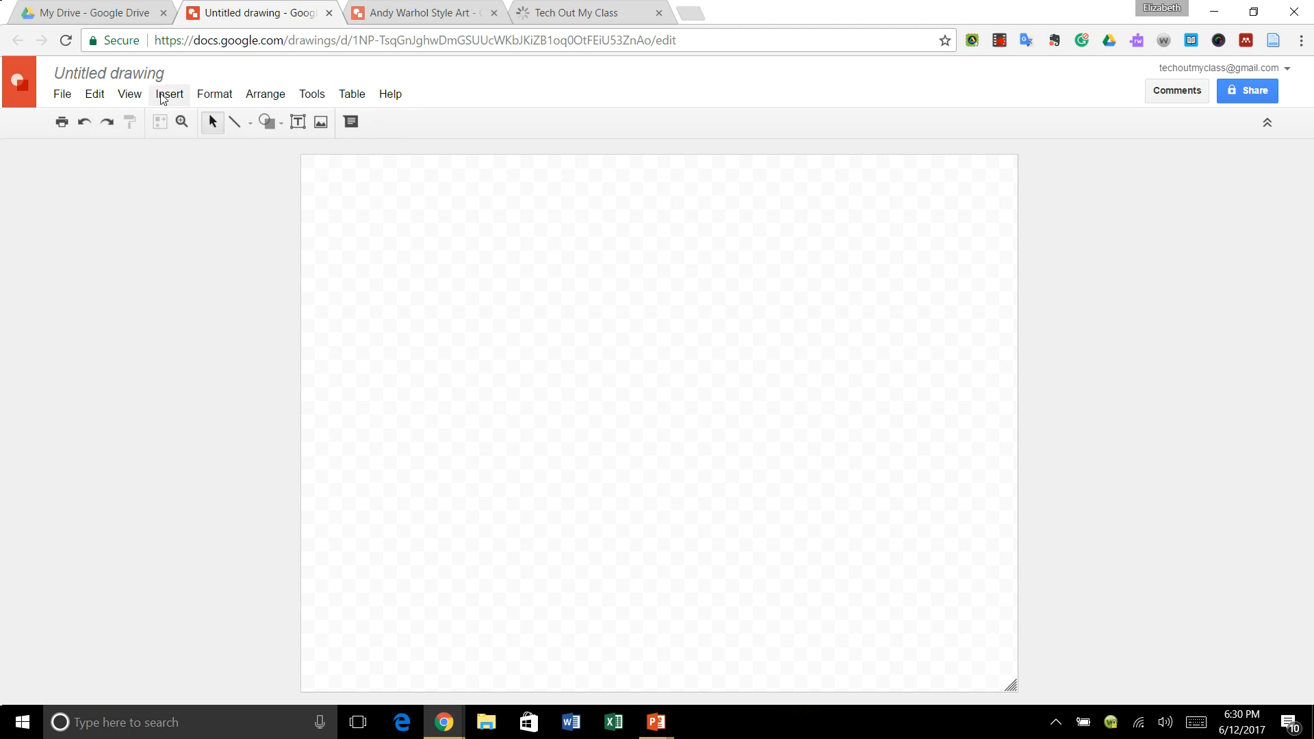
Step: Search Google images for "rubber duck" and insert the photo of a yellow duck floating on bright blue pool water
{"action": "left_click", "coordinate": [321, 123]}
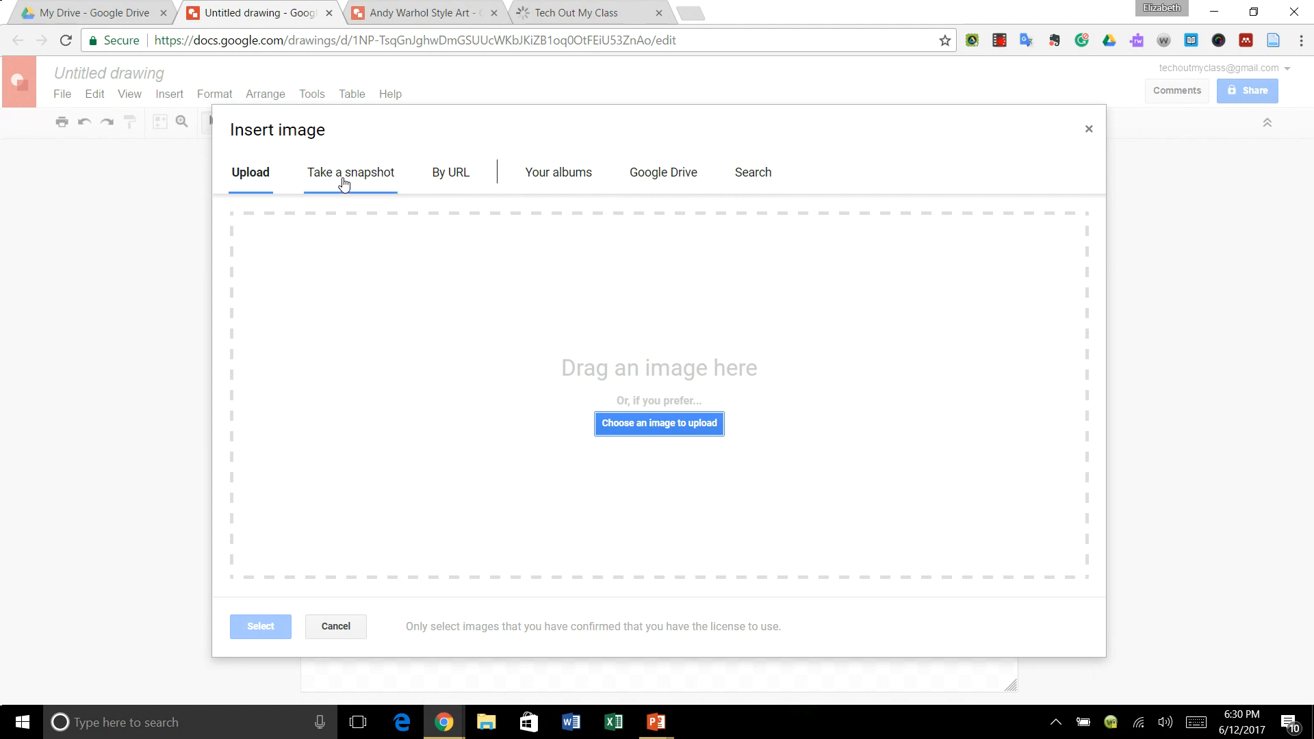
{"action": "left_click", "coordinate": [751, 181]}
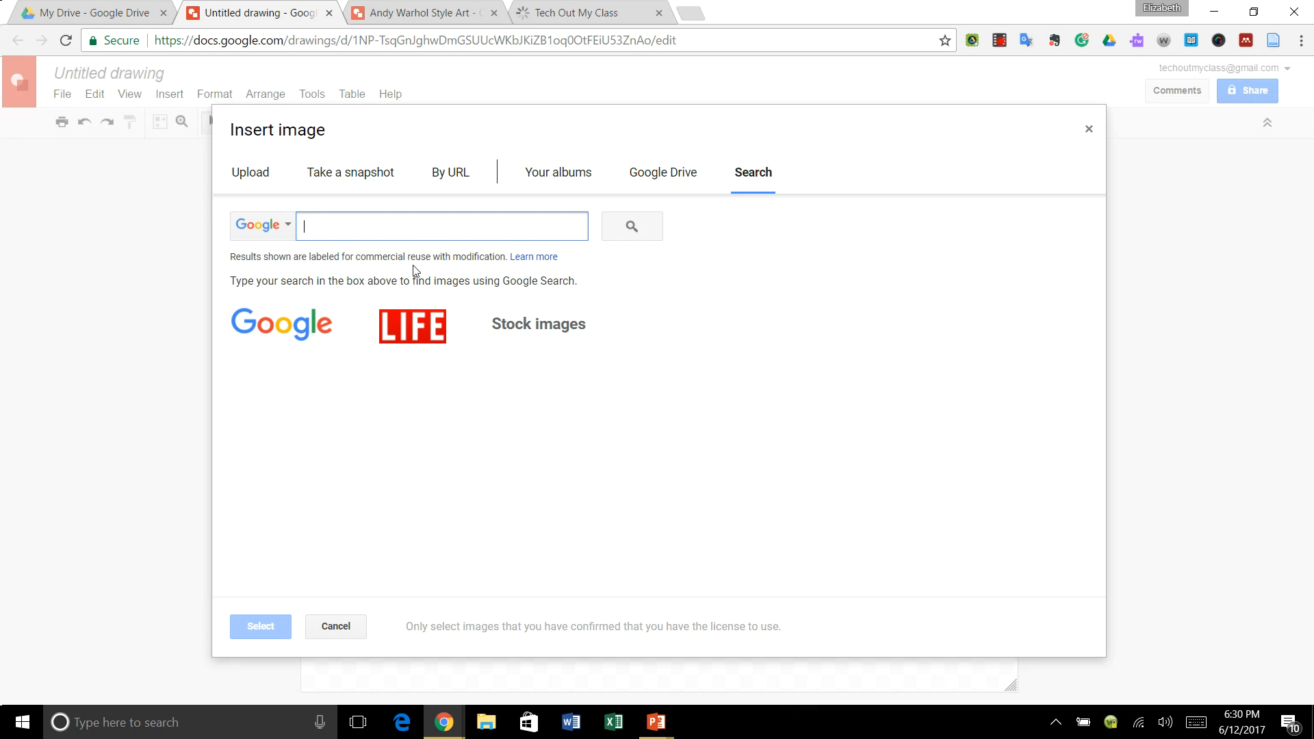
{"action": "type", "text": "ru"}
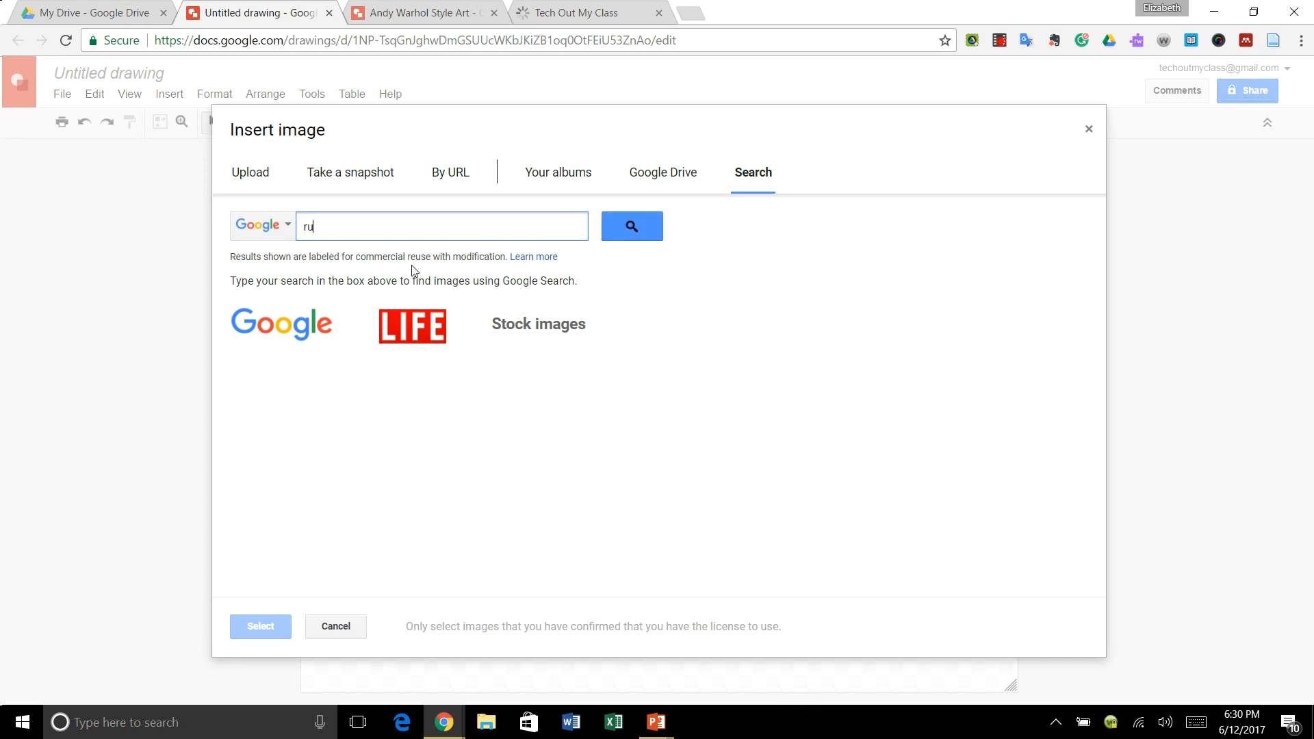
{"action": "type", "text": "bber duck"}
{"action": "left_click", "coordinate": [631, 228]}
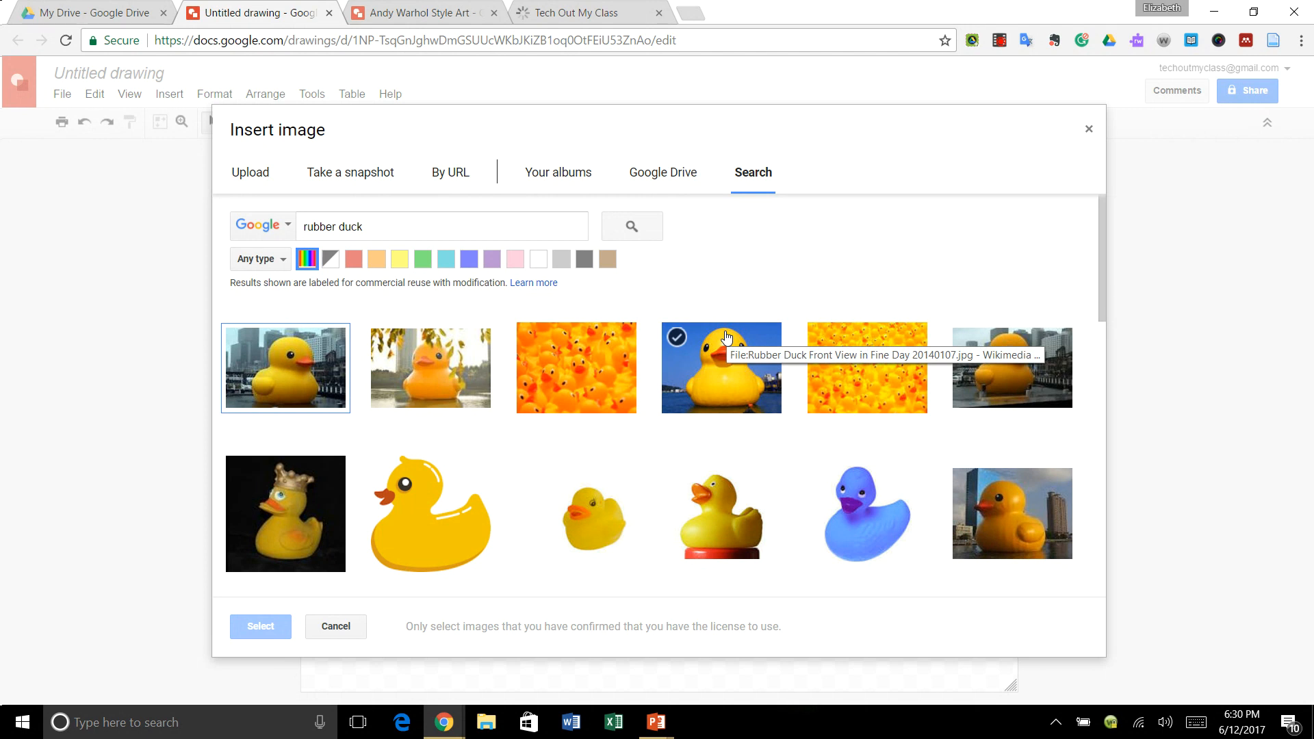
{"action": "scroll", "coordinate": [777, 376], "scroll_direction": "down", "scroll_amount": 5}
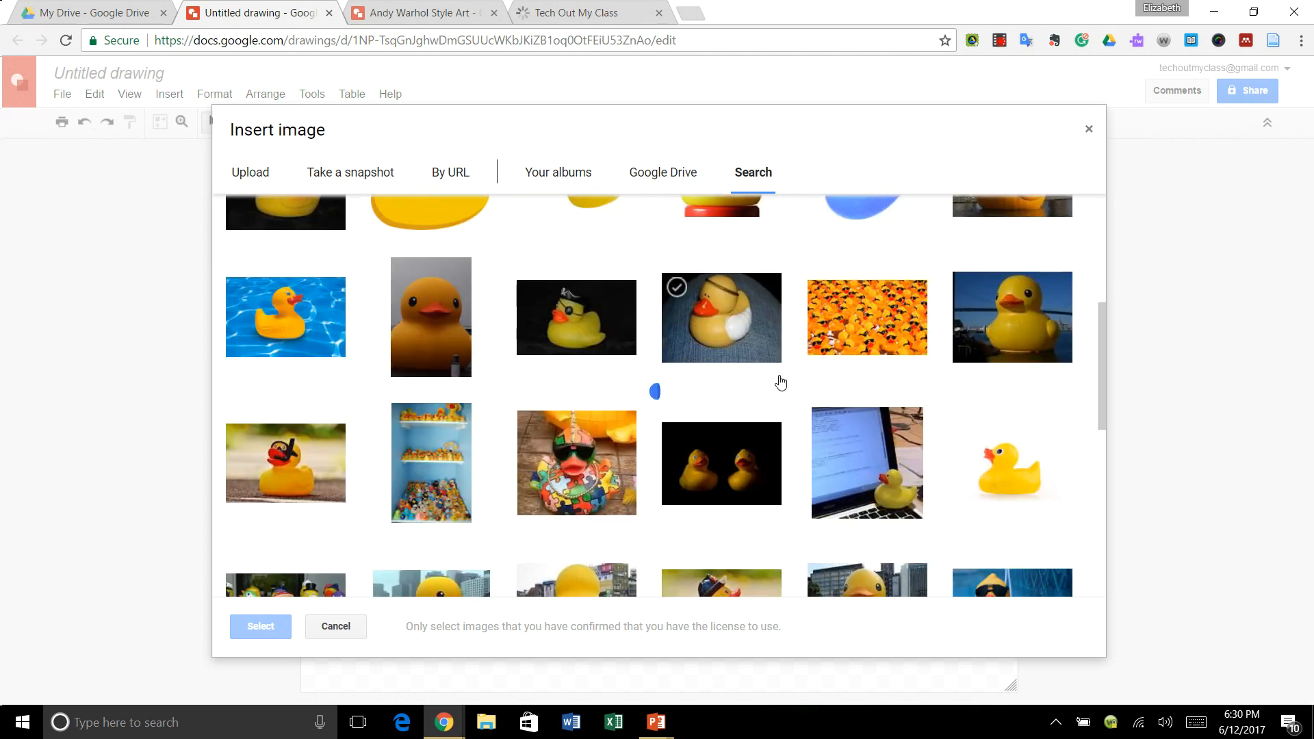
{"action": "left_click", "coordinate": [317, 340]}
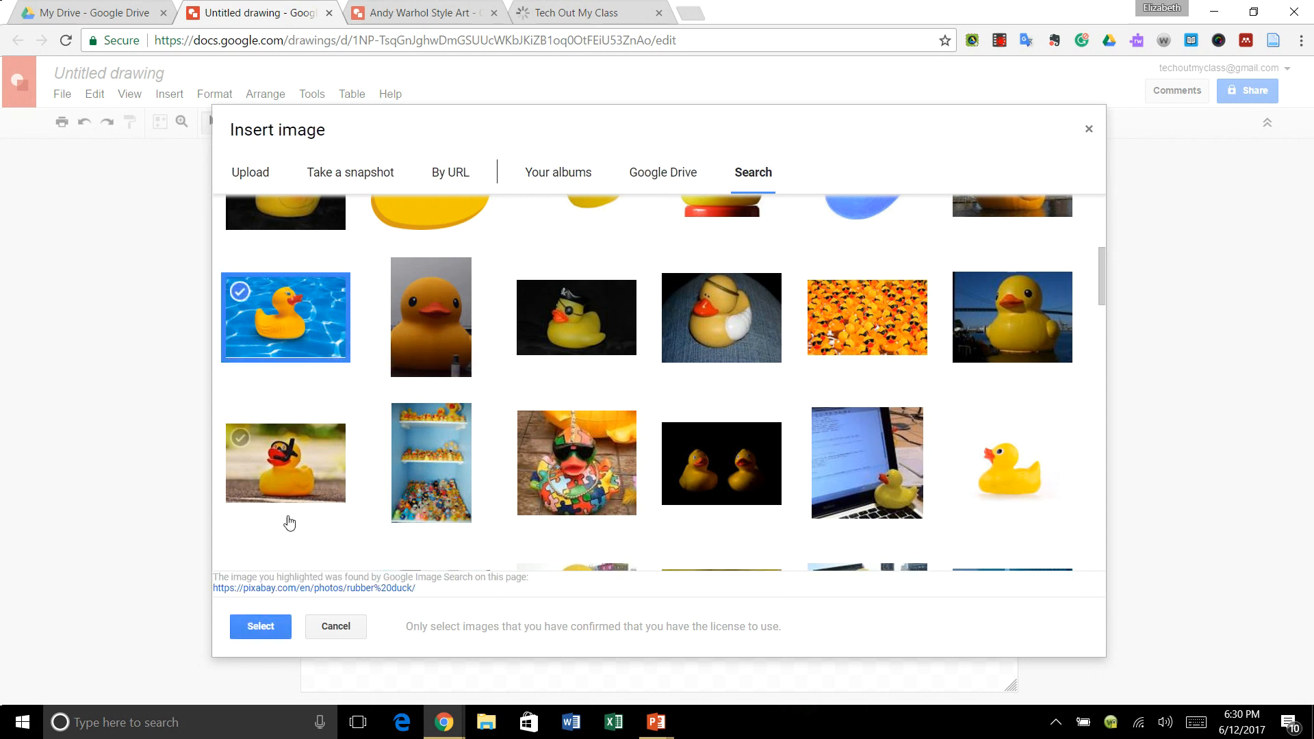
{"action": "left_click", "coordinate": [278, 626]}
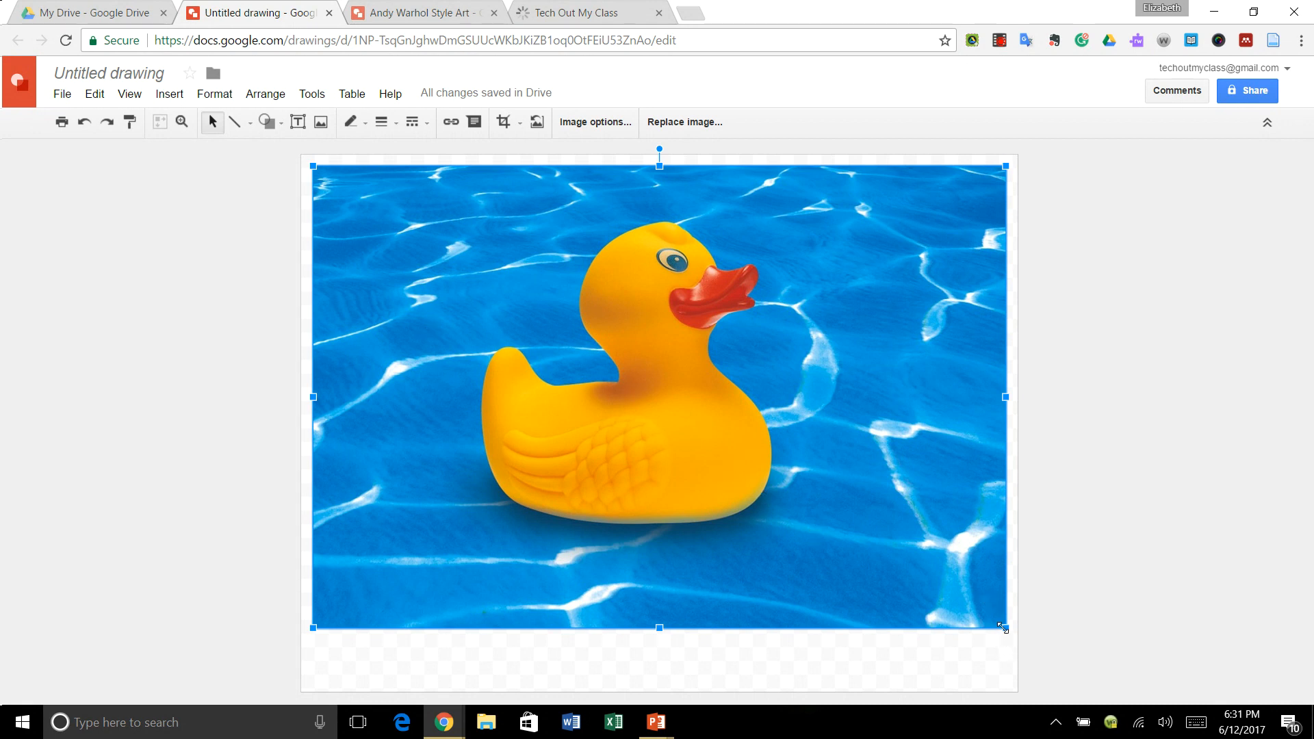
Step: Shrink the duck image to roughly two fifths of the canvas width and arrange it with three copies in a two-by-two grid
{"action": "left_click_drag", "start_coordinate": [1005, 628], "coordinate": [585, 348]}
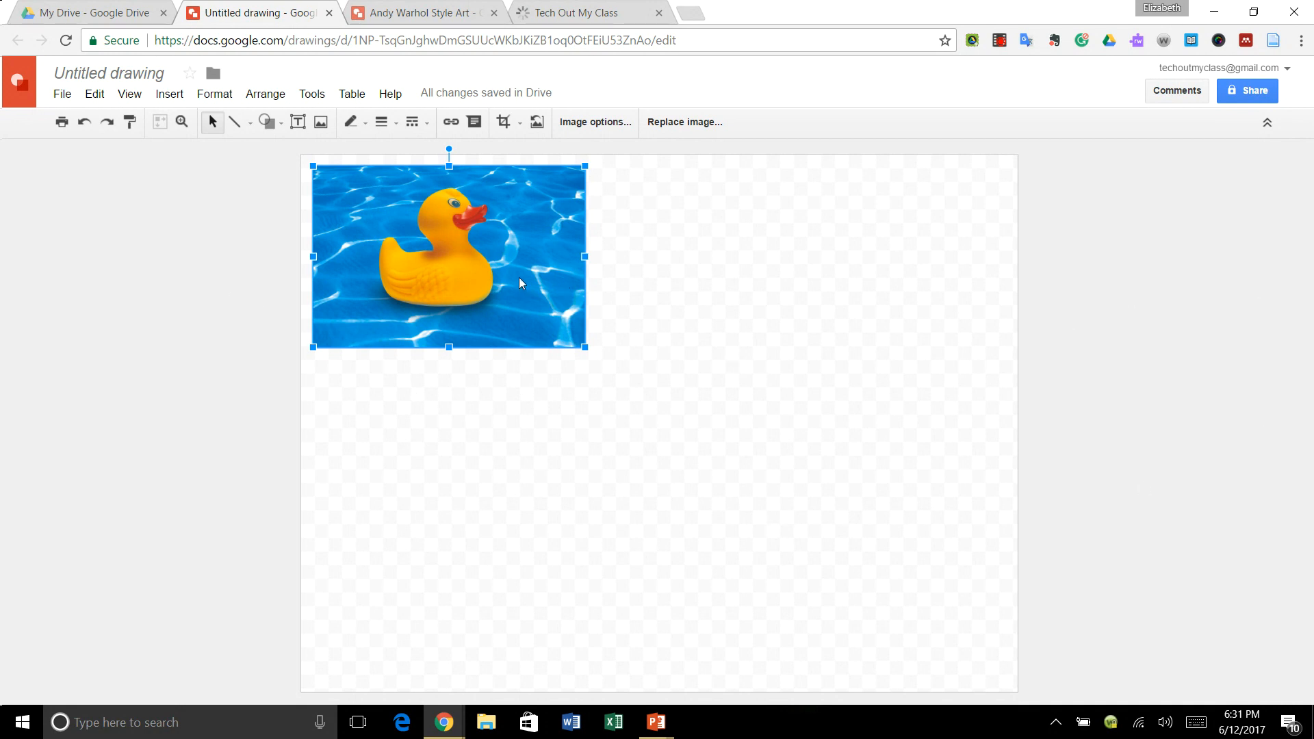
{"action": "key", "text": "ctrl+d"}
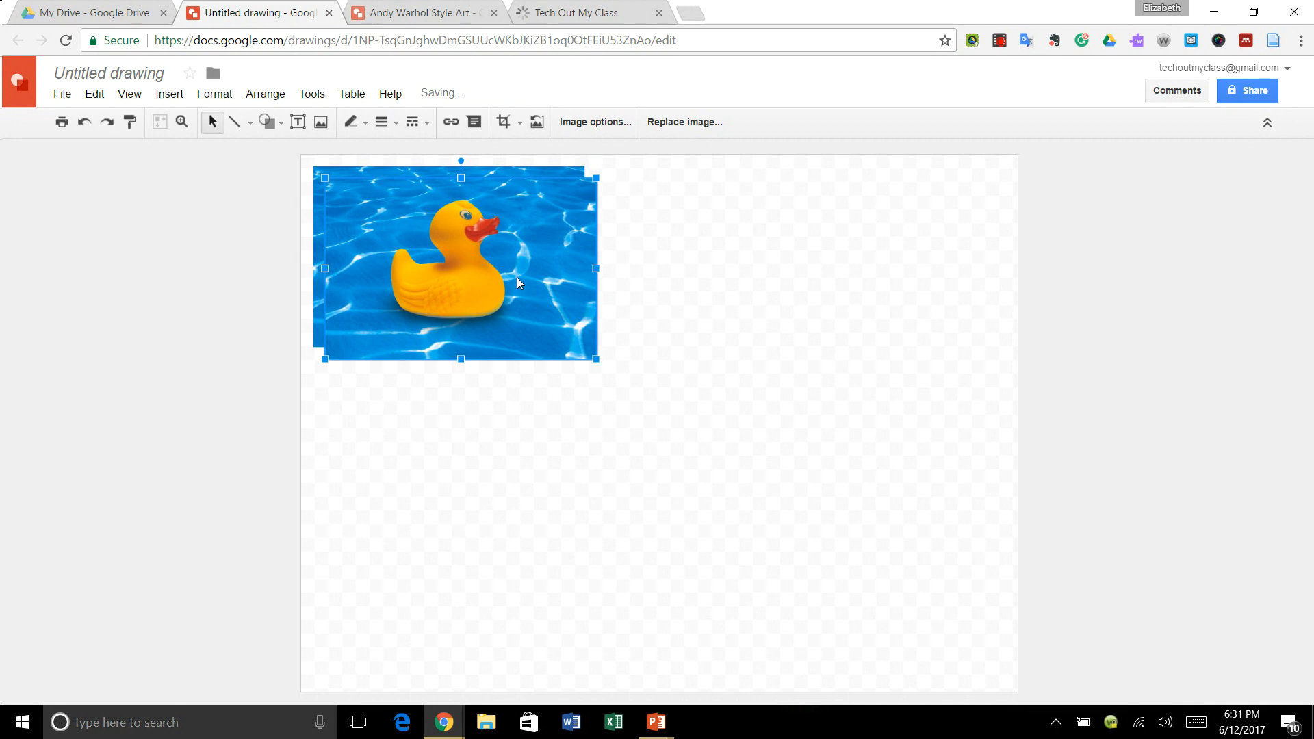
{"action": "left_click_drag", "start_coordinate": [464, 254], "coordinate": [443, 446]}
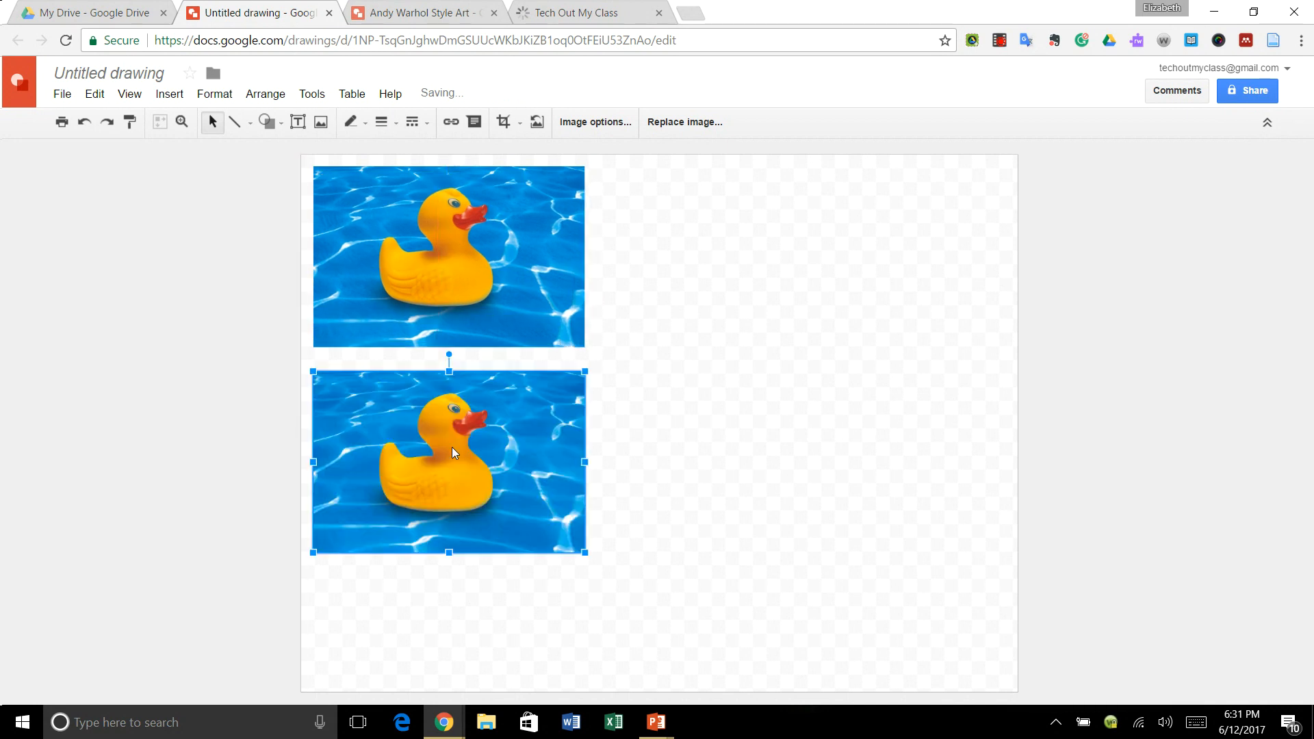
{"action": "key", "text": "ctrl+v"}
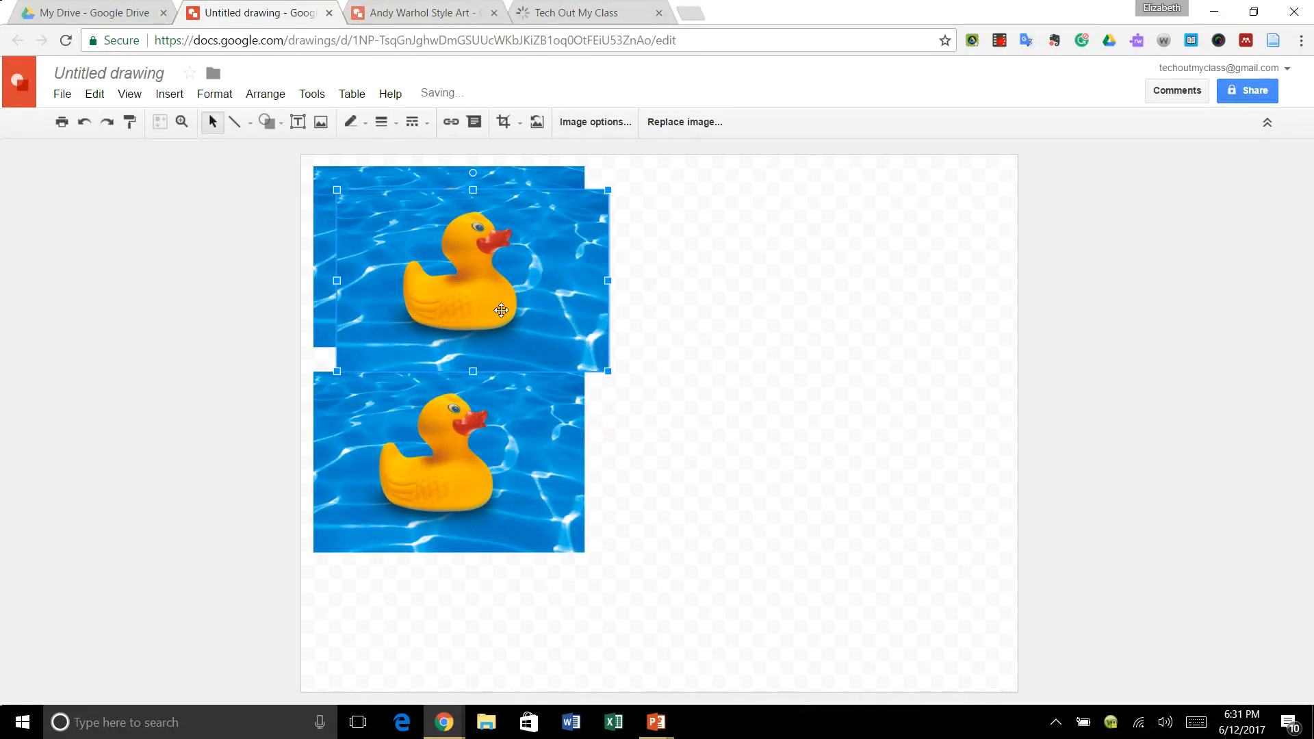
{"action": "left_click_drag", "start_coordinate": [458, 265], "coordinate": [721, 244]}
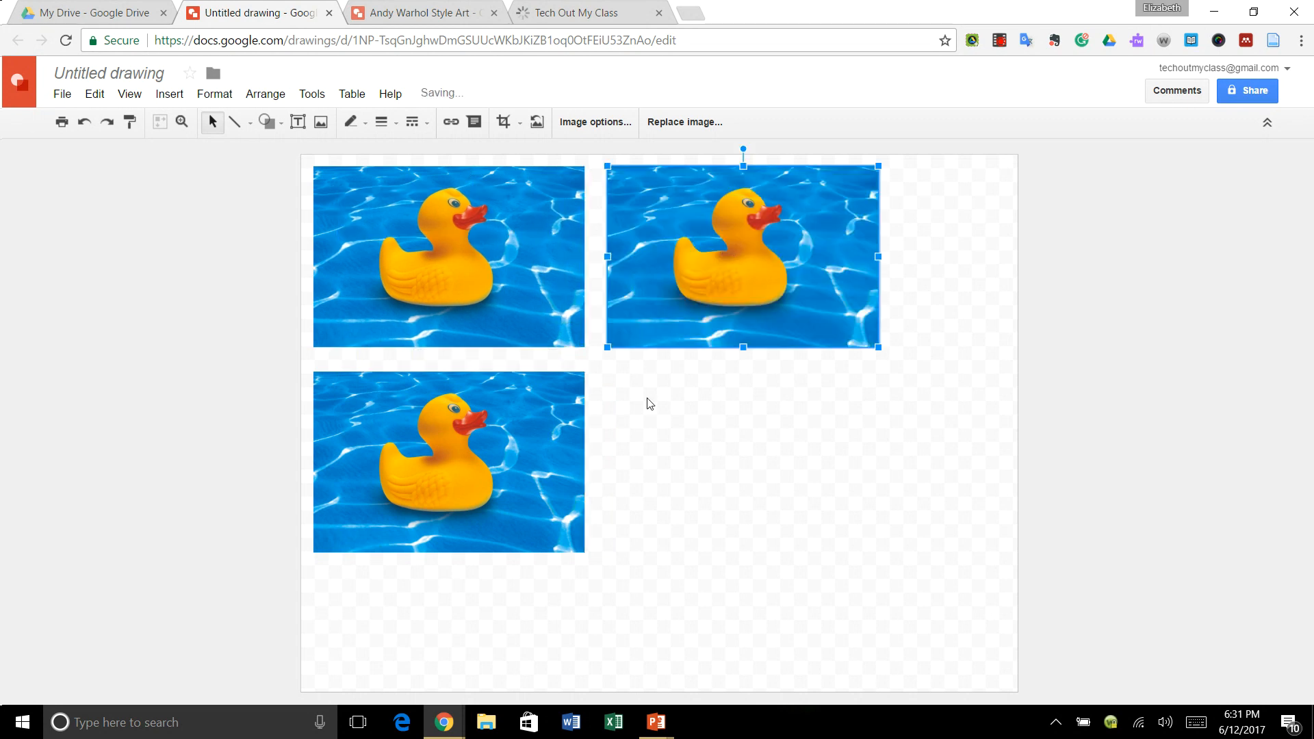
{"action": "key", "text": "ctrl+v"}
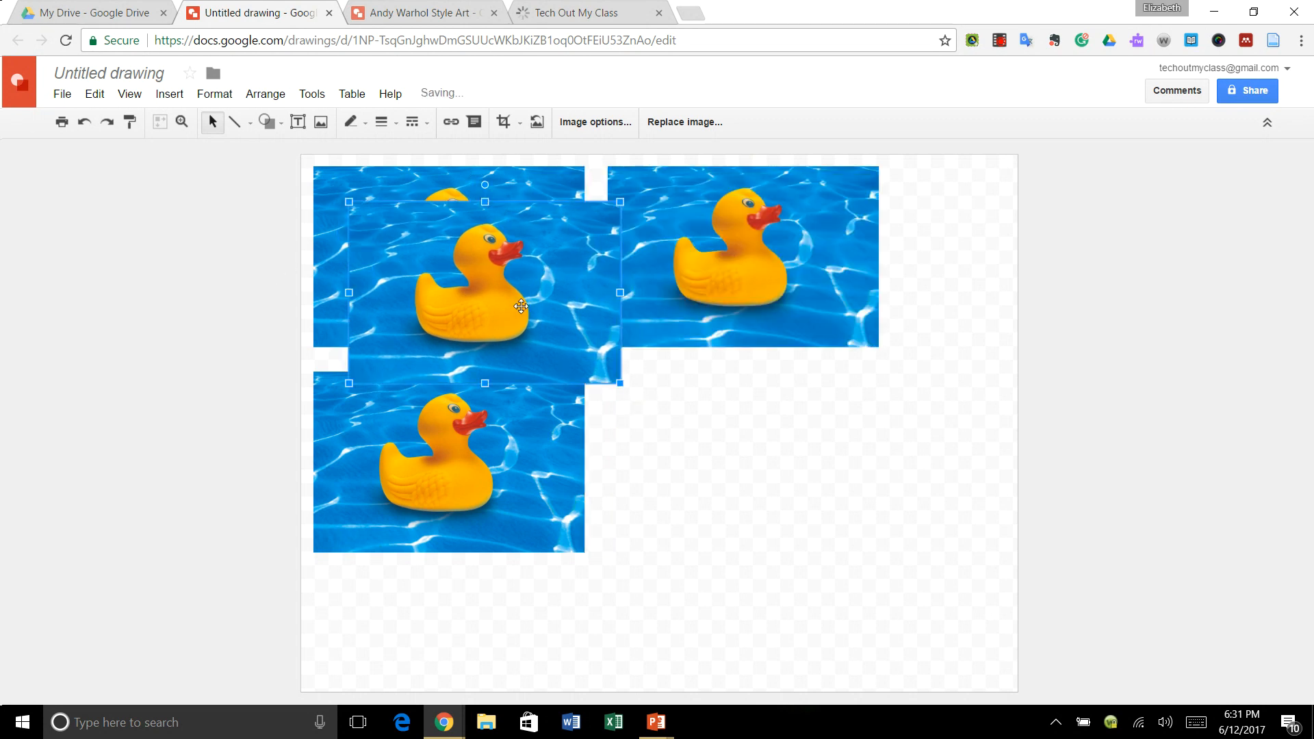
{"action": "left_click_drag", "start_coordinate": [520, 305], "coordinate": [789, 477]}
Step: Nudge the two duck images in the grid's right column so they line up evenly with the left column
{"action": "left_click", "coordinate": [740, 333]}
{"action": "left_click_drag", "start_coordinate": [740, 333], "coordinate": [741, 335]}
{"action": "left_click", "coordinate": [897, 386]}
{"action": "left_click_drag", "start_coordinate": [827, 337], "coordinate": [823, 336]}
{"action": "left_click", "coordinate": [897, 408]}
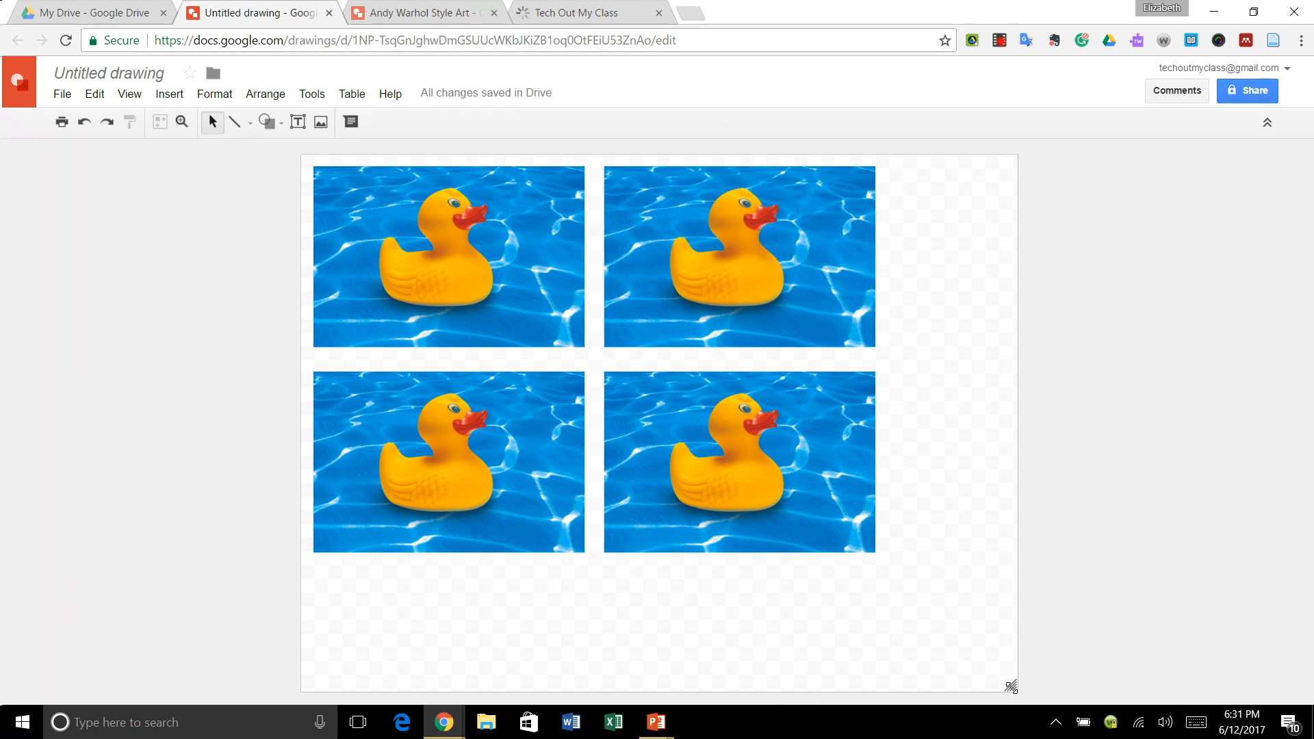
Step: Shrink the canvas to fit closely around the four ducks and set its background to solid black
{"action": "left_click_drag", "start_coordinate": [1011, 688], "coordinate": [893, 573]}
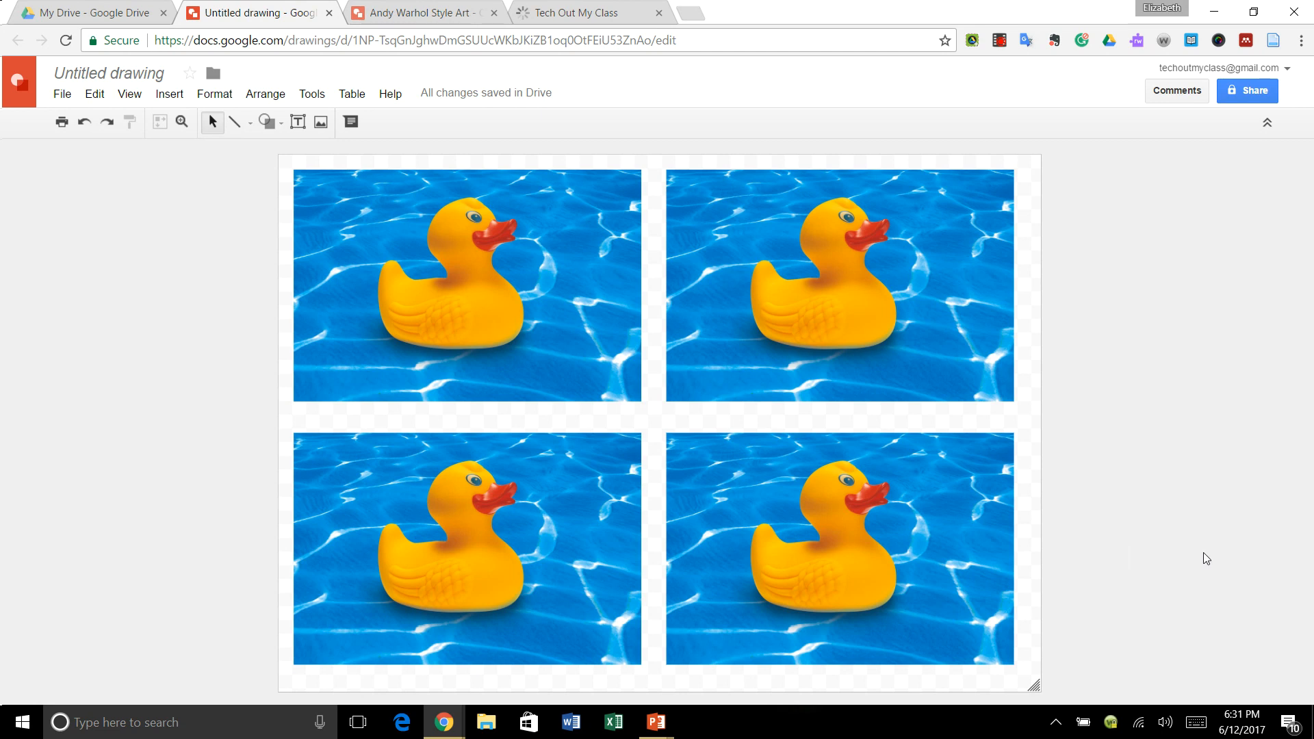
{"action": "right_click", "coordinate": [1026, 416]}
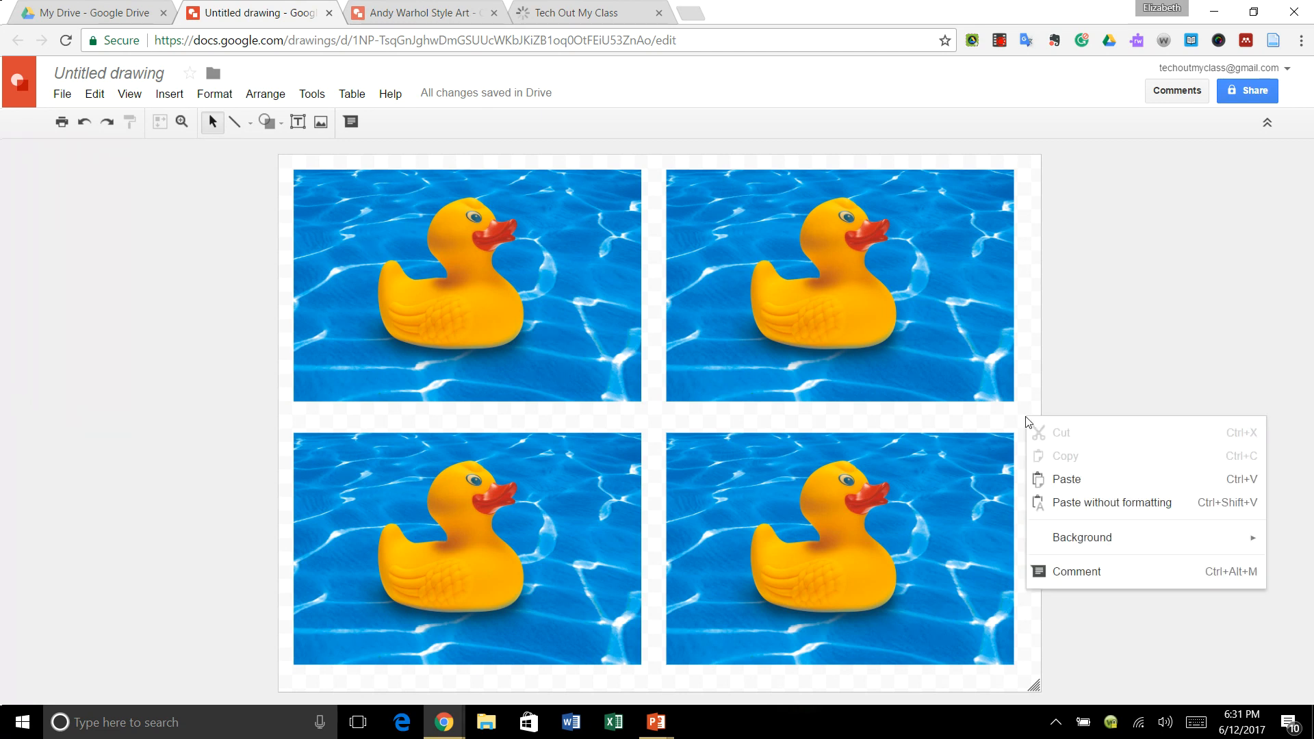
{"action": "mouse_move", "coordinate": [1080, 541]}
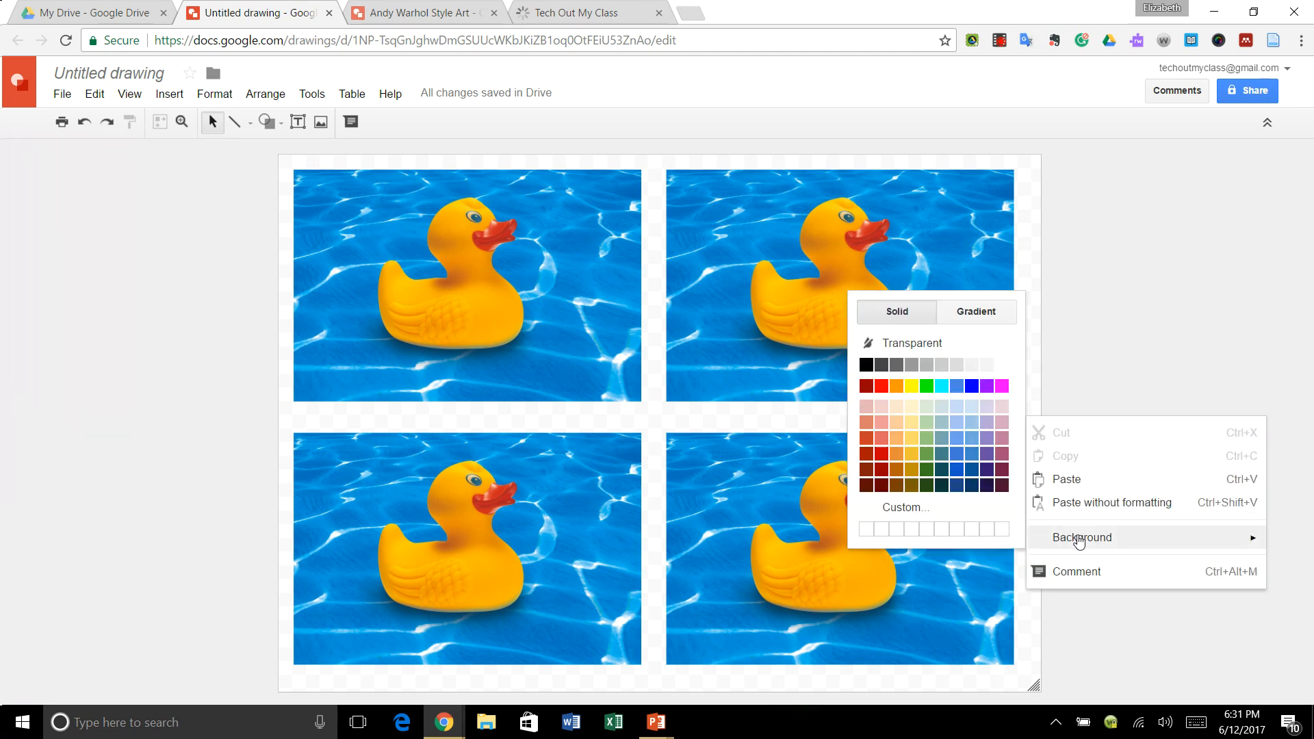
{"action": "left_click", "coordinate": [866, 365]}
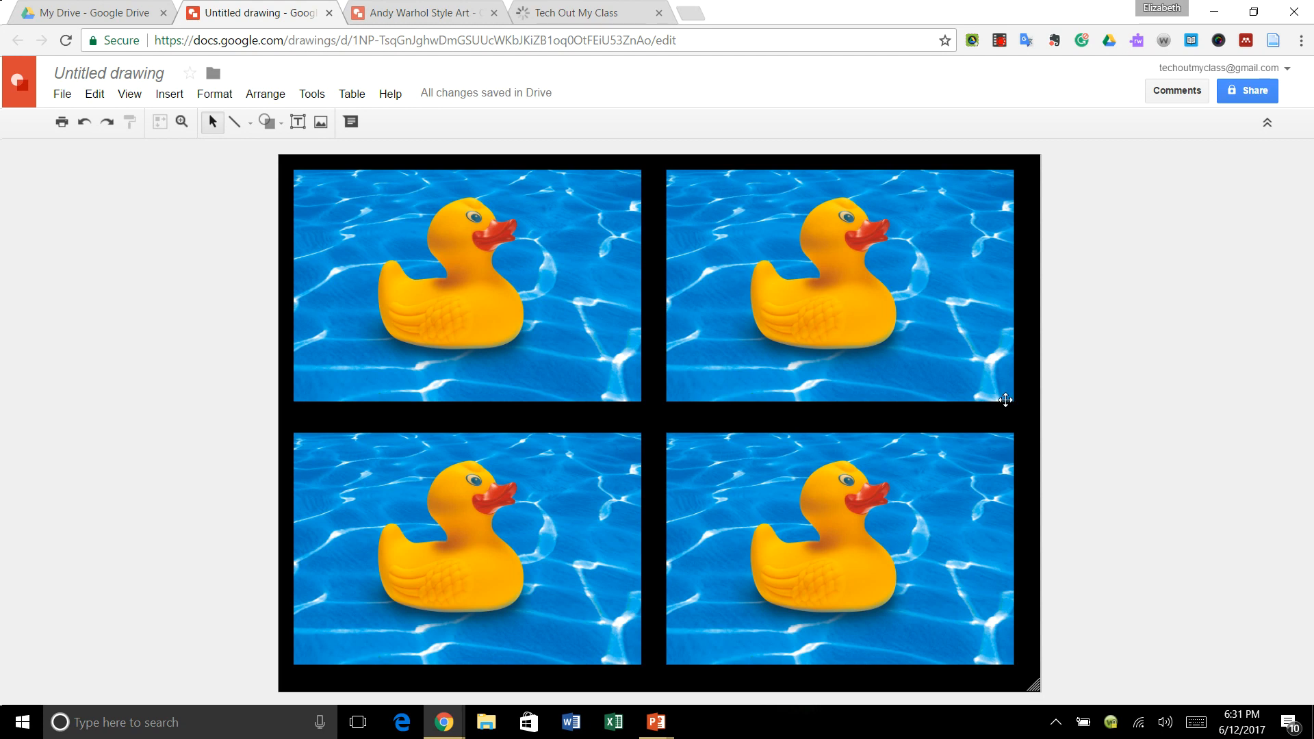
{"action": "right_click", "coordinate": [1022, 413]}
{"action": "mouse_move", "coordinate": [1065, 540]}
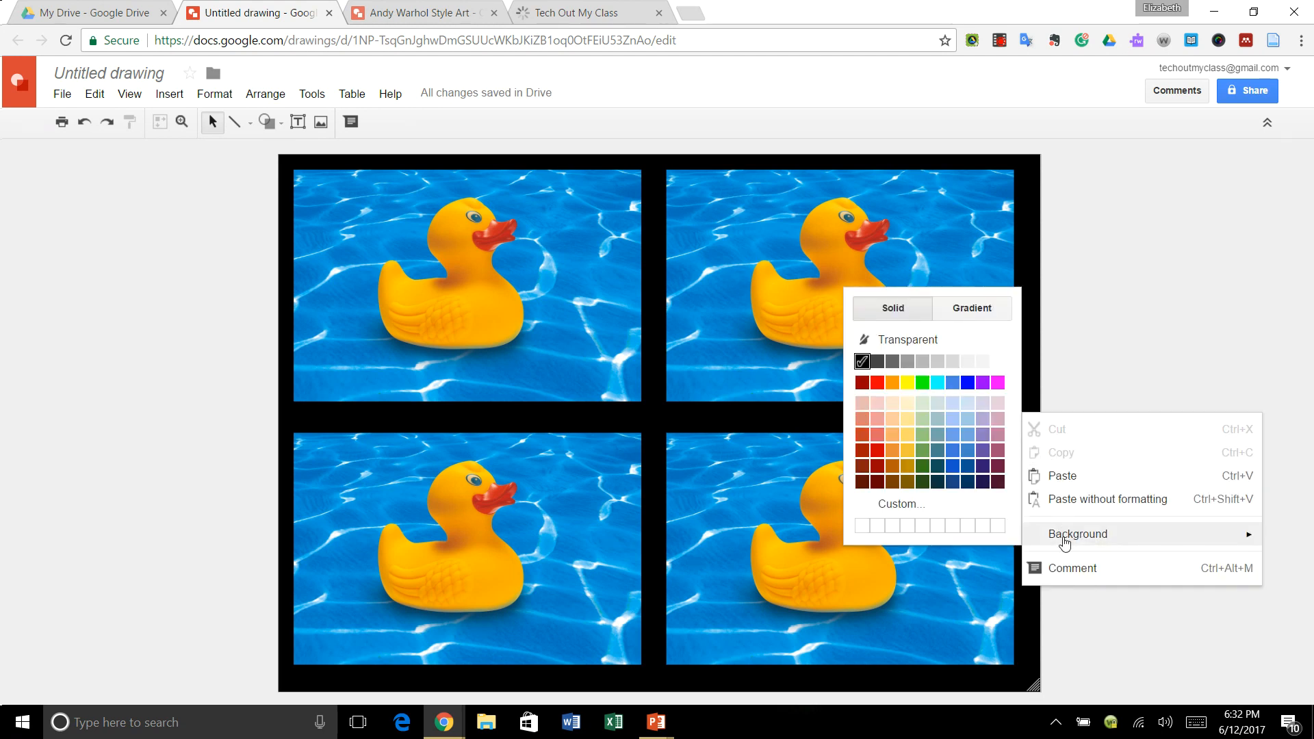
{"action": "left_click", "coordinate": [862, 363]}
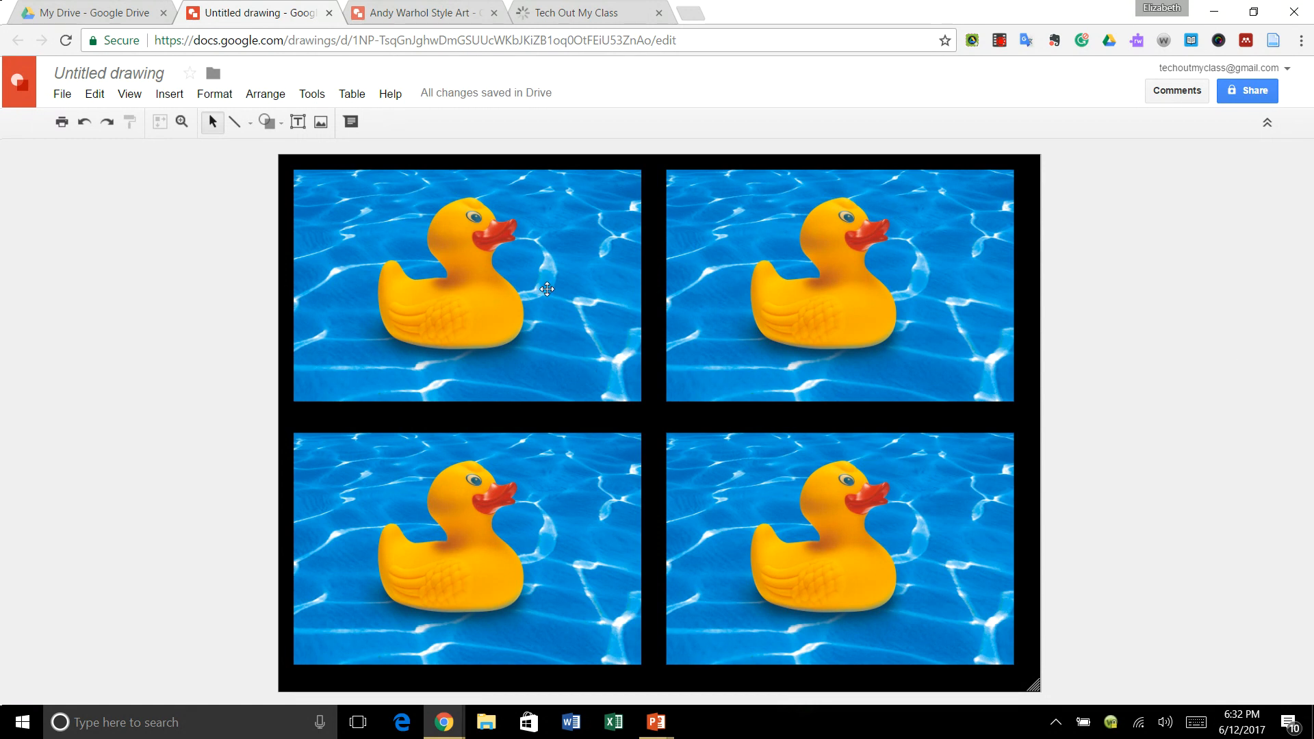
Step: Recolor the upper-left duck image with the red Dark 2 preset
{"action": "left_click", "coordinate": [486, 286]}
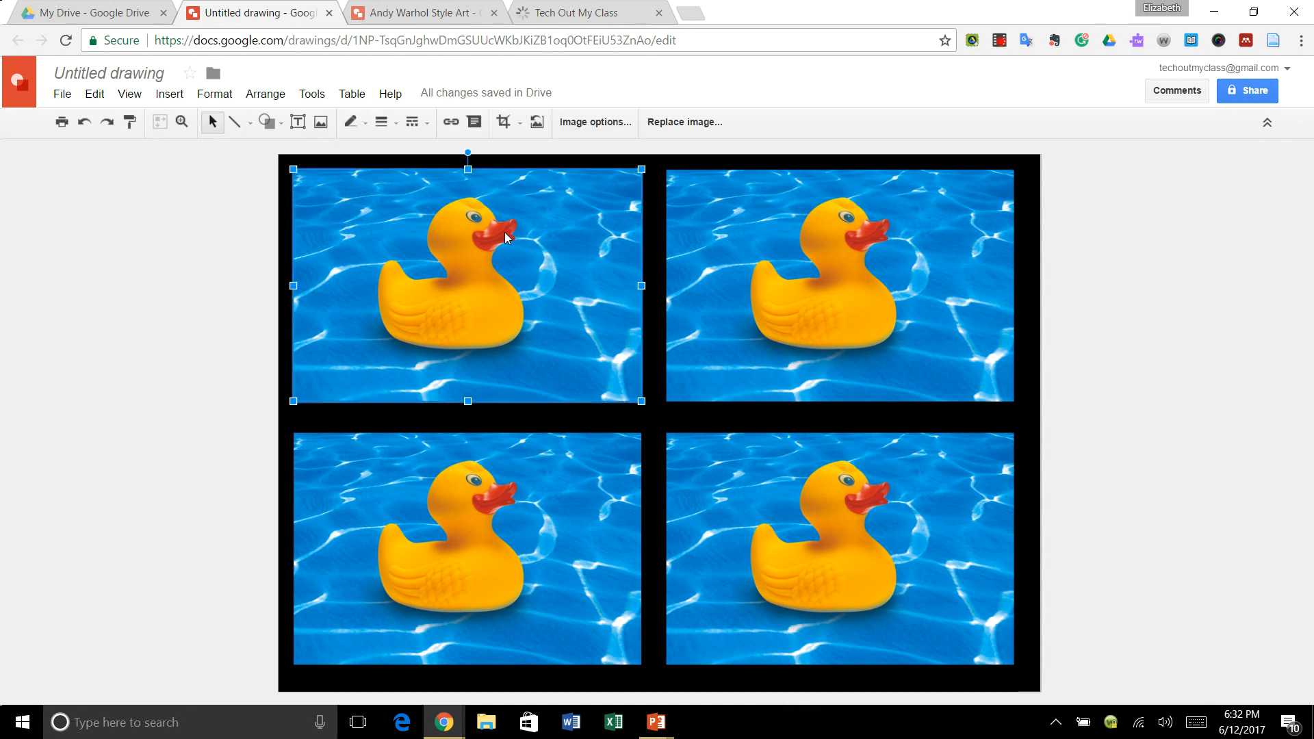
{"action": "left_click", "coordinate": [595, 125]}
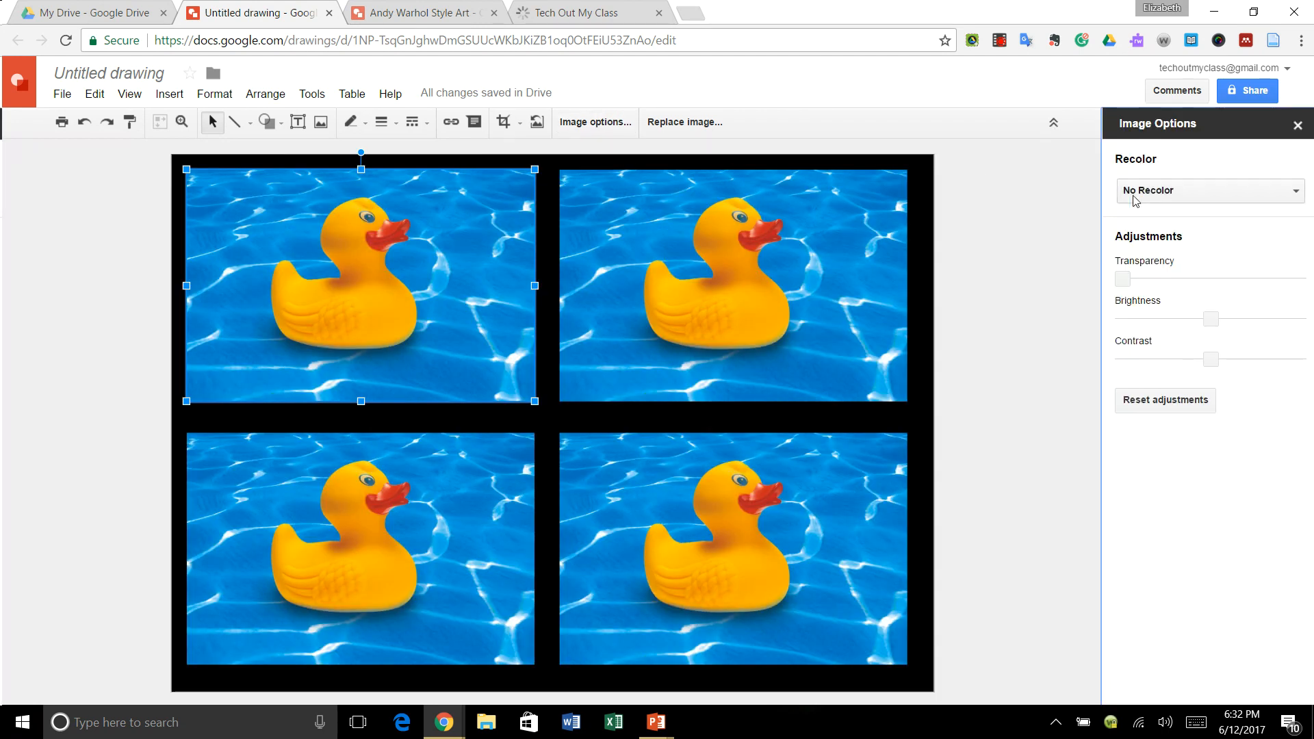
{"action": "left_click", "coordinate": [1178, 195]}
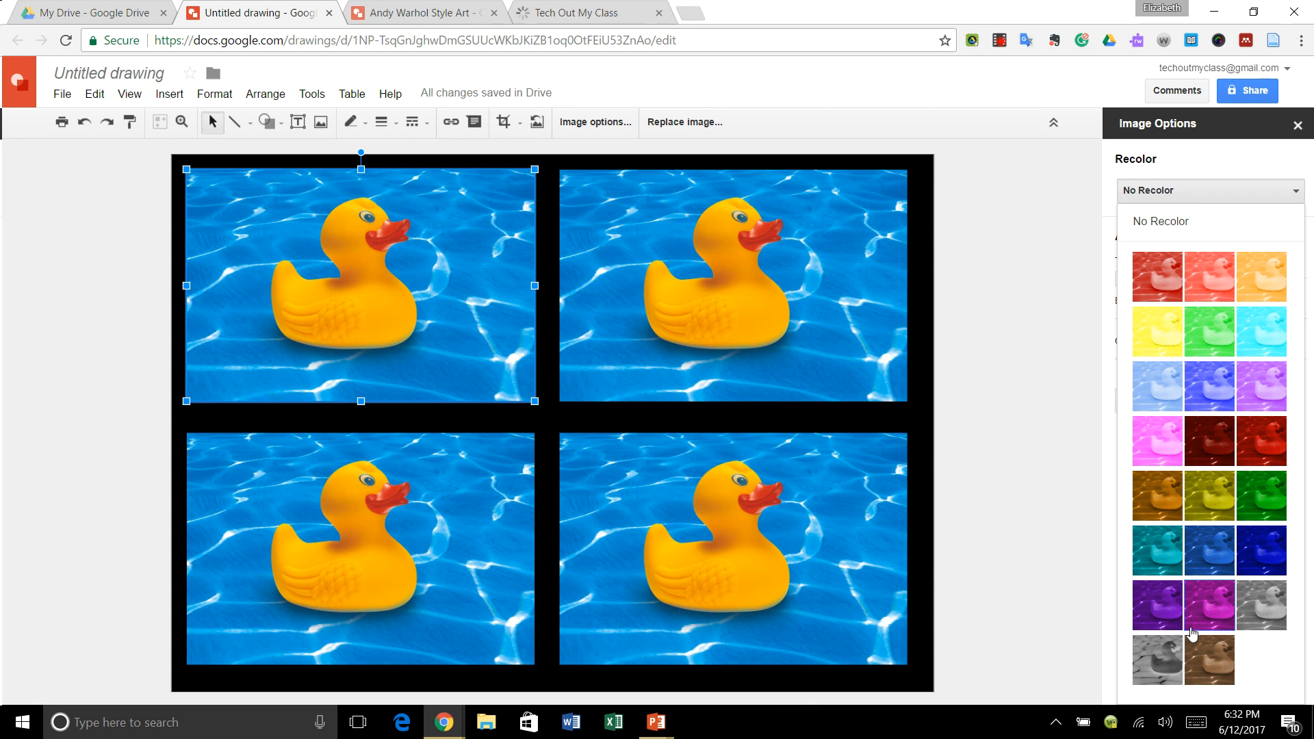
{"action": "left_click", "coordinate": [1262, 453]}
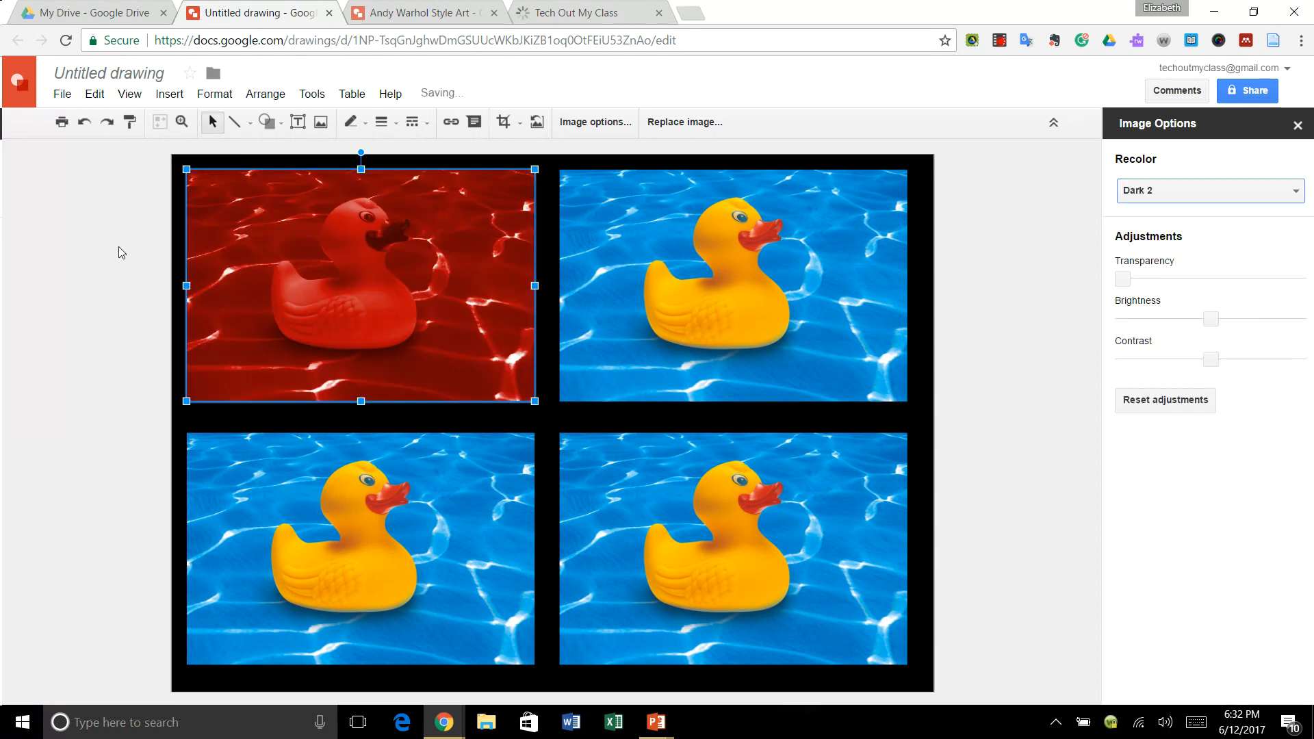
{"action": "left_click", "coordinate": [1157, 192]}
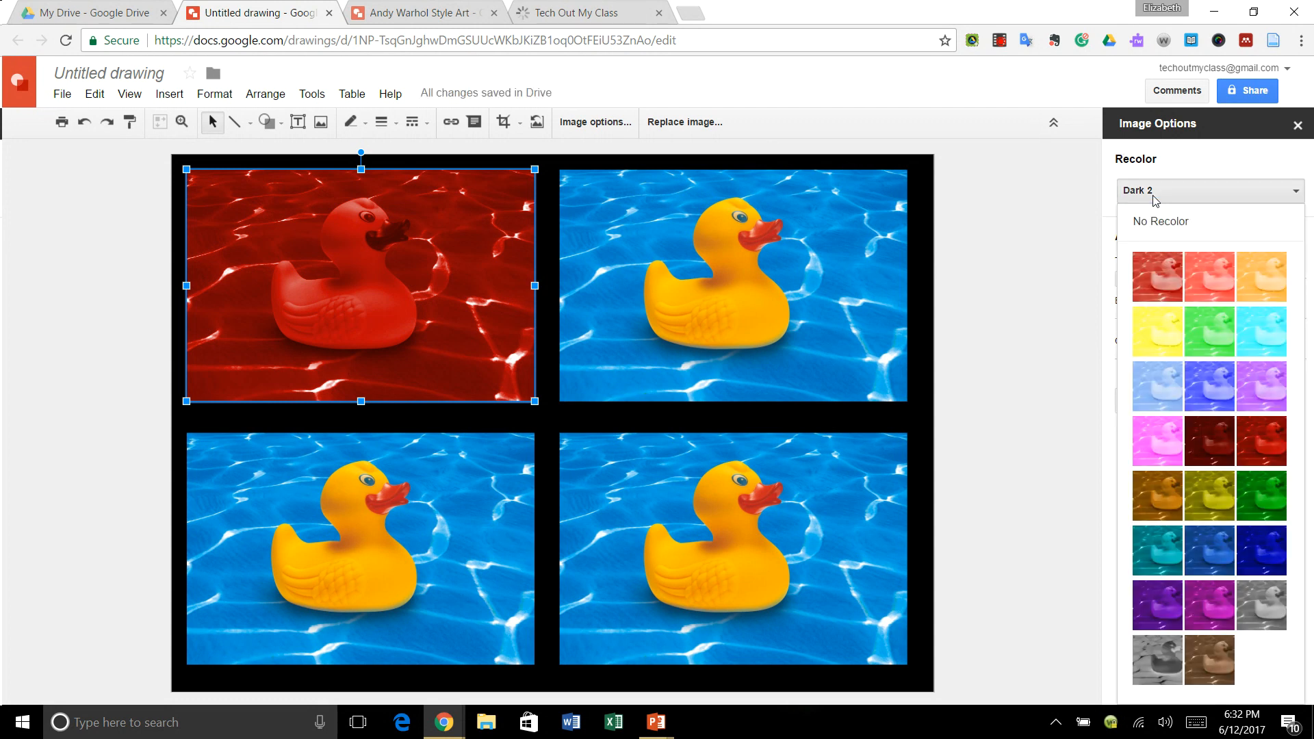
{"action": "left_click", "coordinate": [1282, 448]}
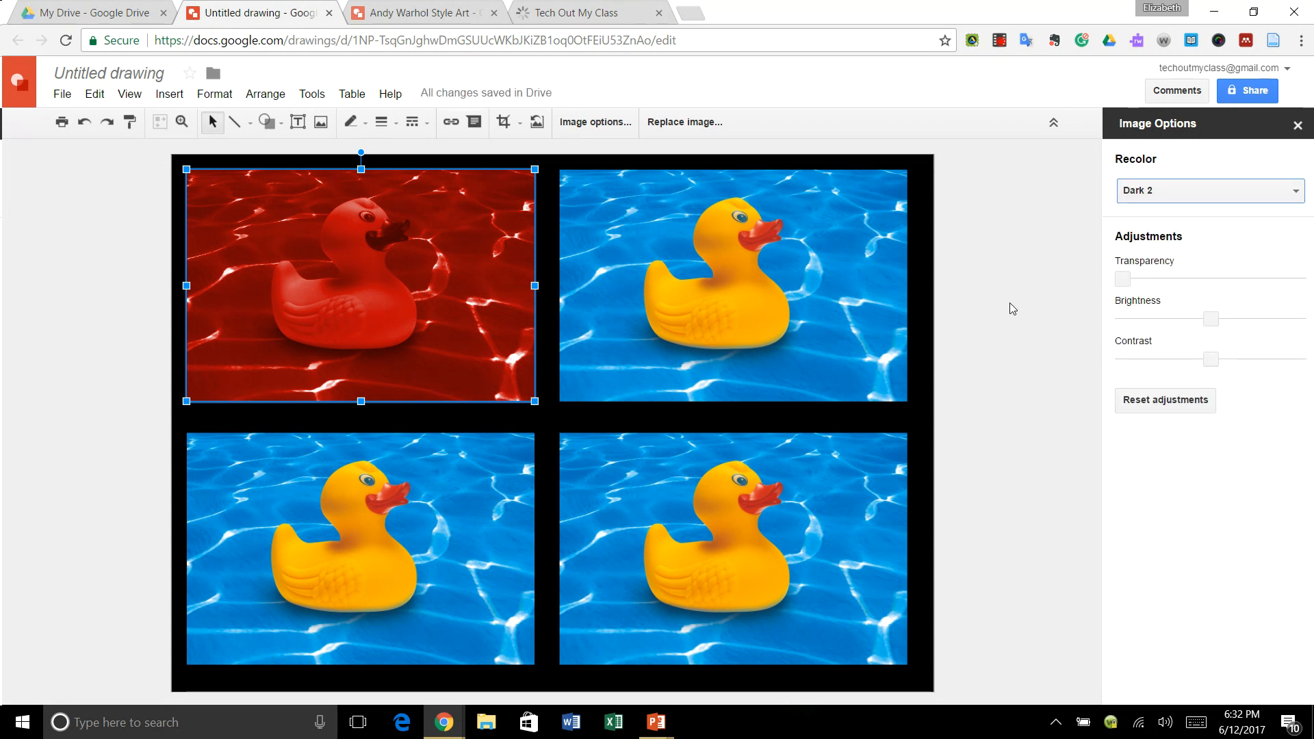
Step: Raise the upper-left duck image's brightness slightly and adjust its contrast
{"action": "left_click_drag", "start_coordinate": [1223, 324], "coordinate": [1235, 320]}
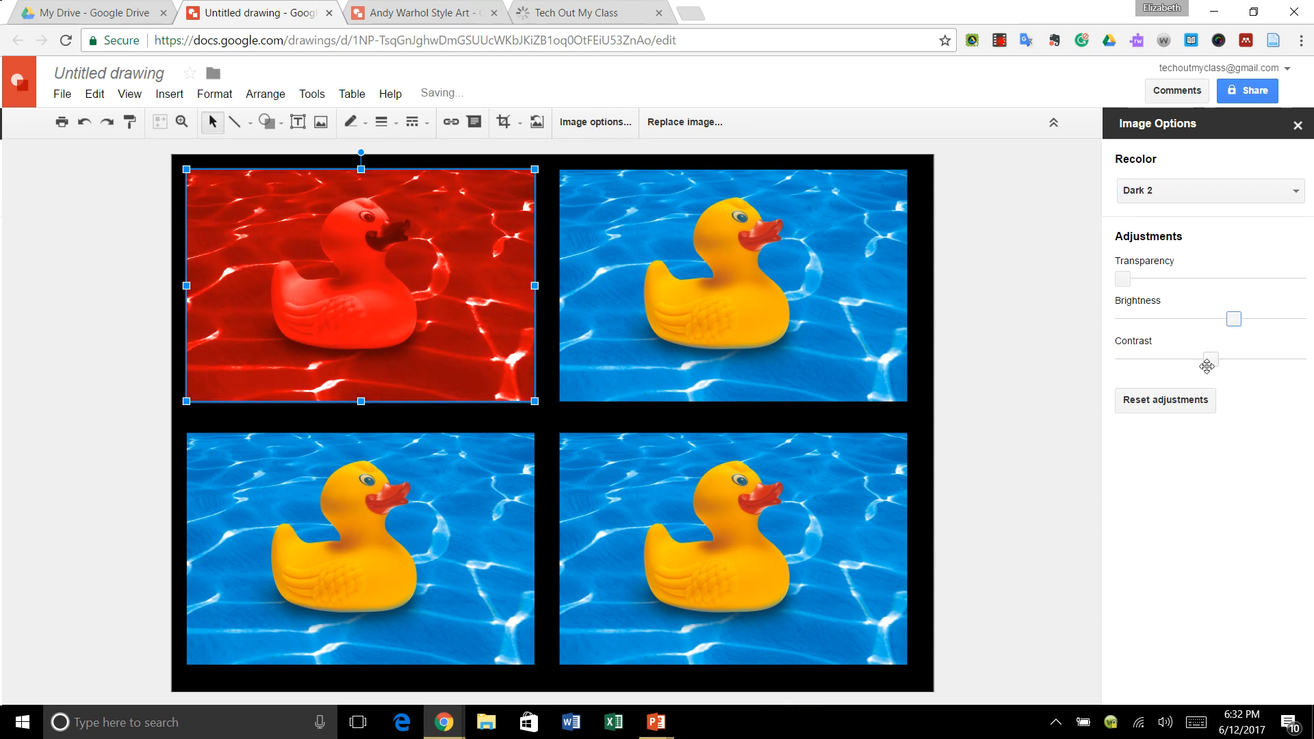
{"action": "mouse_move", "coordinate": [1207, 367]}
{"action": "left_mouse_down"}
{"action": "mouse_move", "coordinate": [1256, 363]}
{"action": "mouse_move", "coordinate": [1214, 358]}
{"action": "left_mouse_up"}
{"action": "right_click", "coordinate": [1236, 362]}
{"action": "left_click", "coordinate": [1234, 361]}
{"action": "left_click", "coordinate": [1051, 356]}
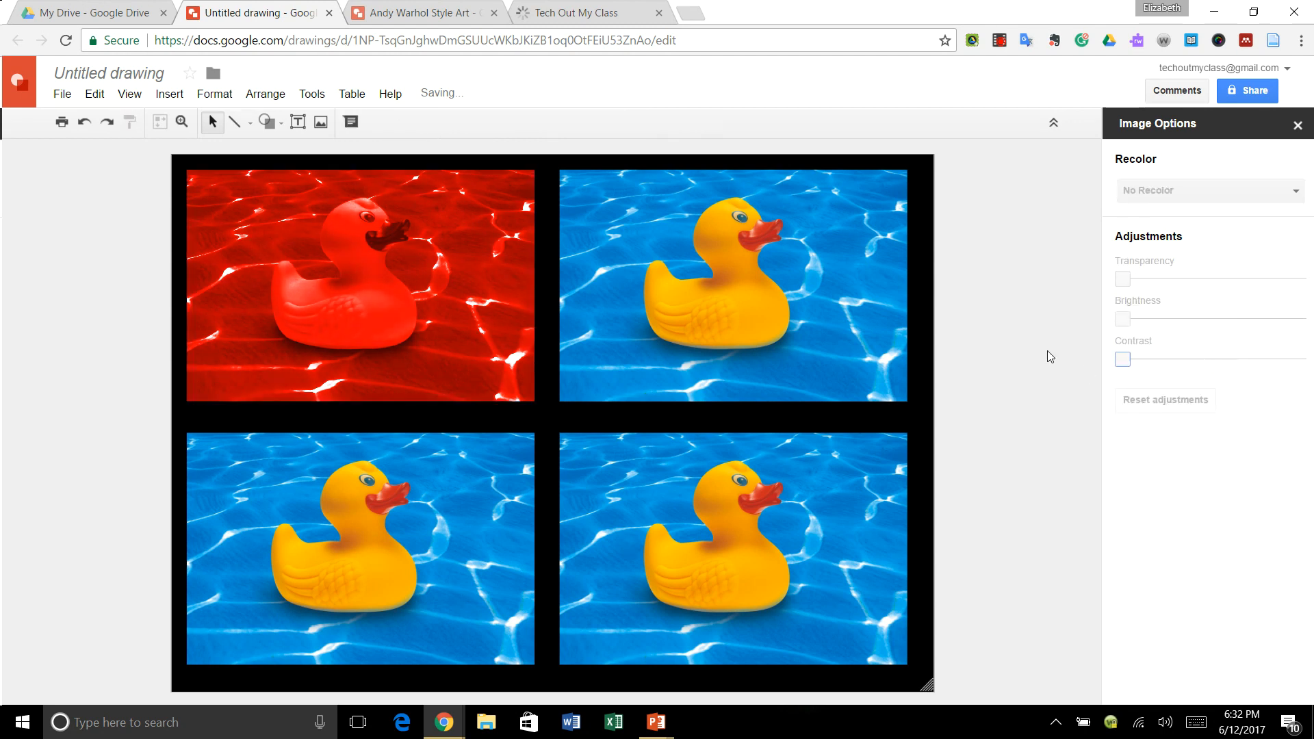
Step: Recolor the upper-right duck image with the teal Dark 6 preset and raise its brightness slightly
{"action": "left_click", "coordinate": [824, 281]}
{"action": "left_click", "coordinate": [1155, 189]}
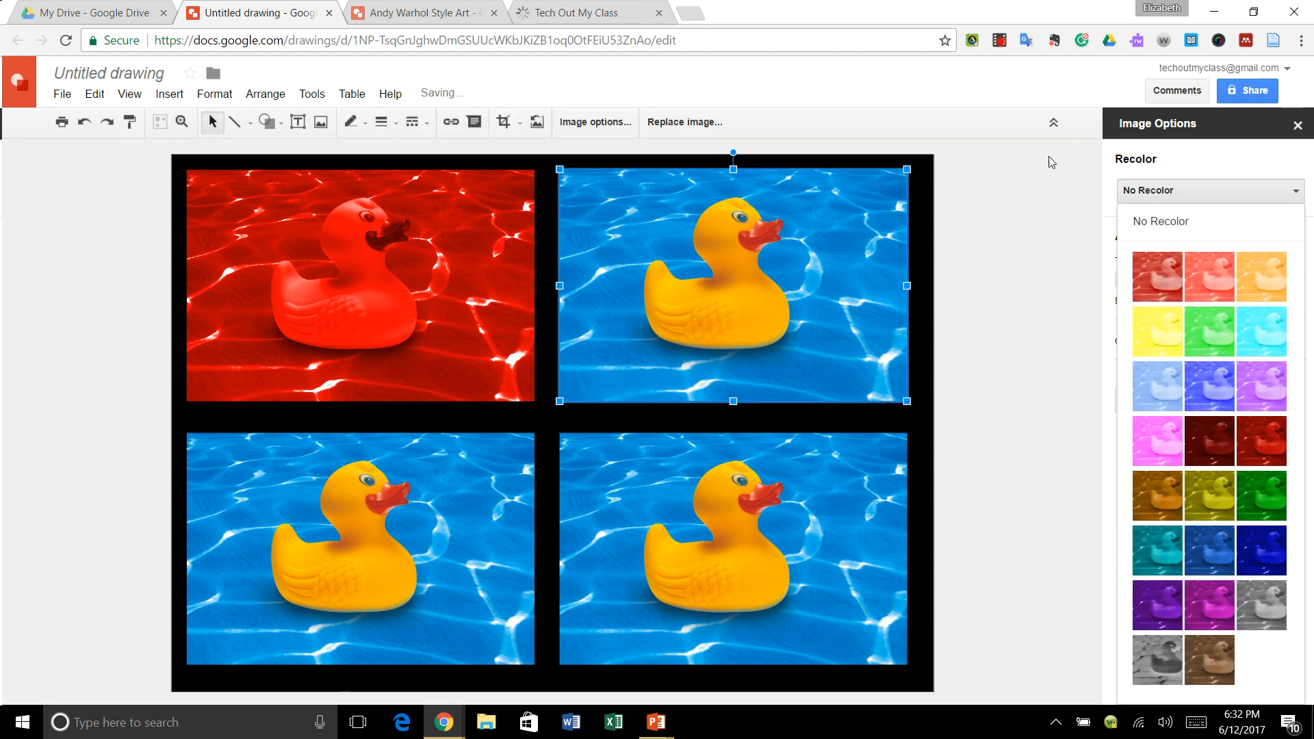
{"action": "left_click", "coordinate": [1174, 562]}
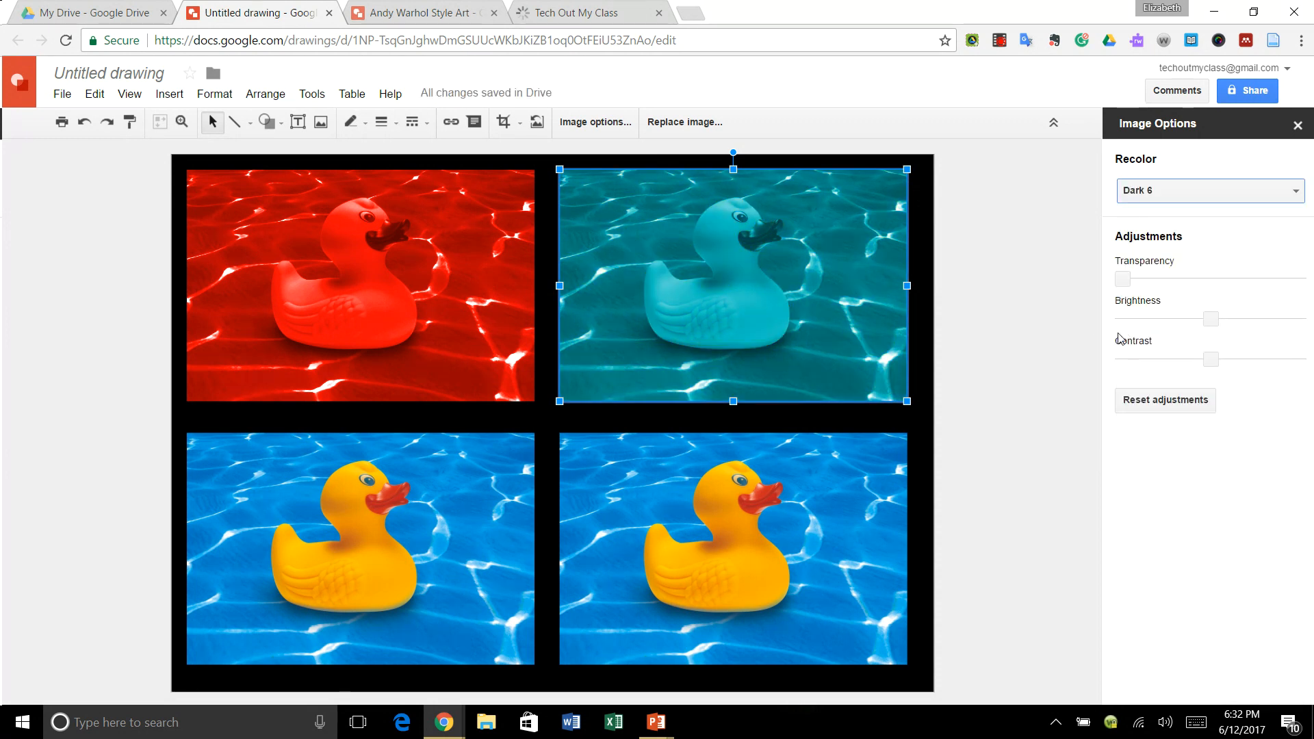
{"action": "left_click_drag", "start_coordinate": [1211, 318], "coordinate": [1222, 322]}
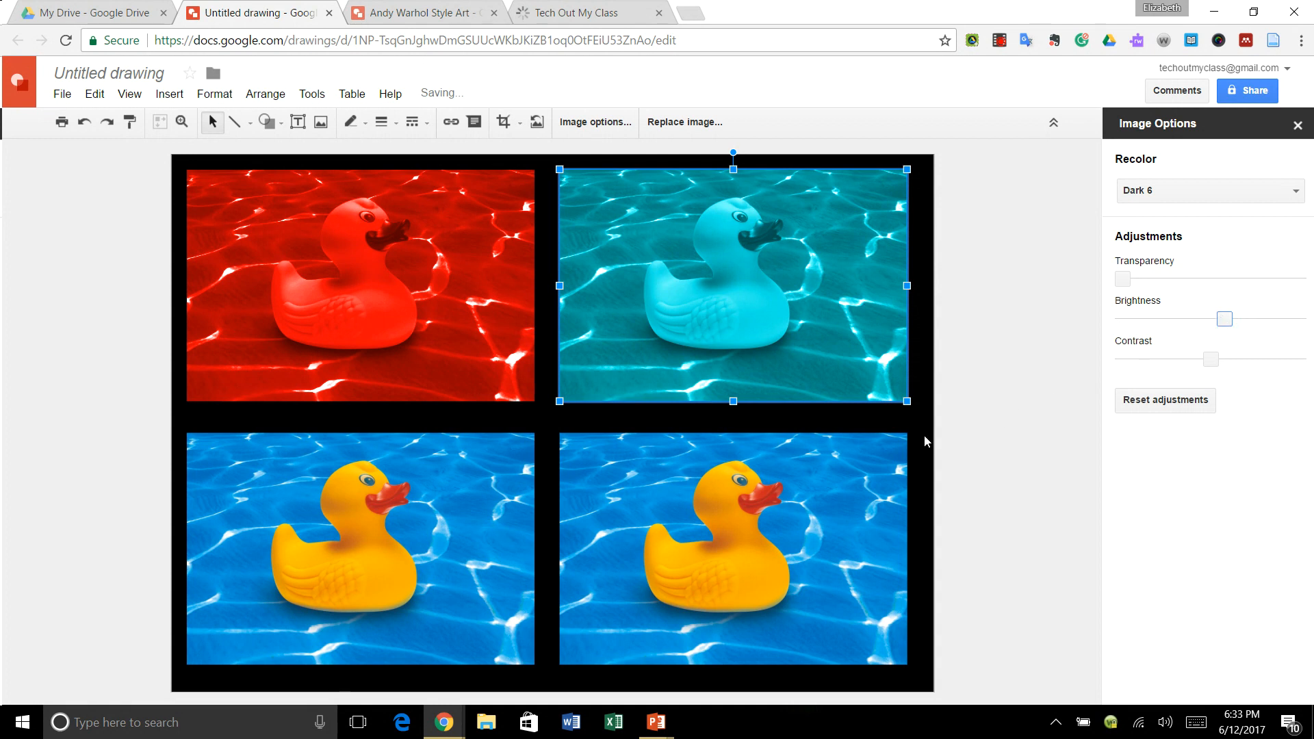
Step: Recolor the lower-right duck image with the orange Dark 3 preset and raise its brightness slightly
{"action": "left_click", "coordinate": [847, 483]}
{"action": "left_click", "coordinate": [1158, 194]}
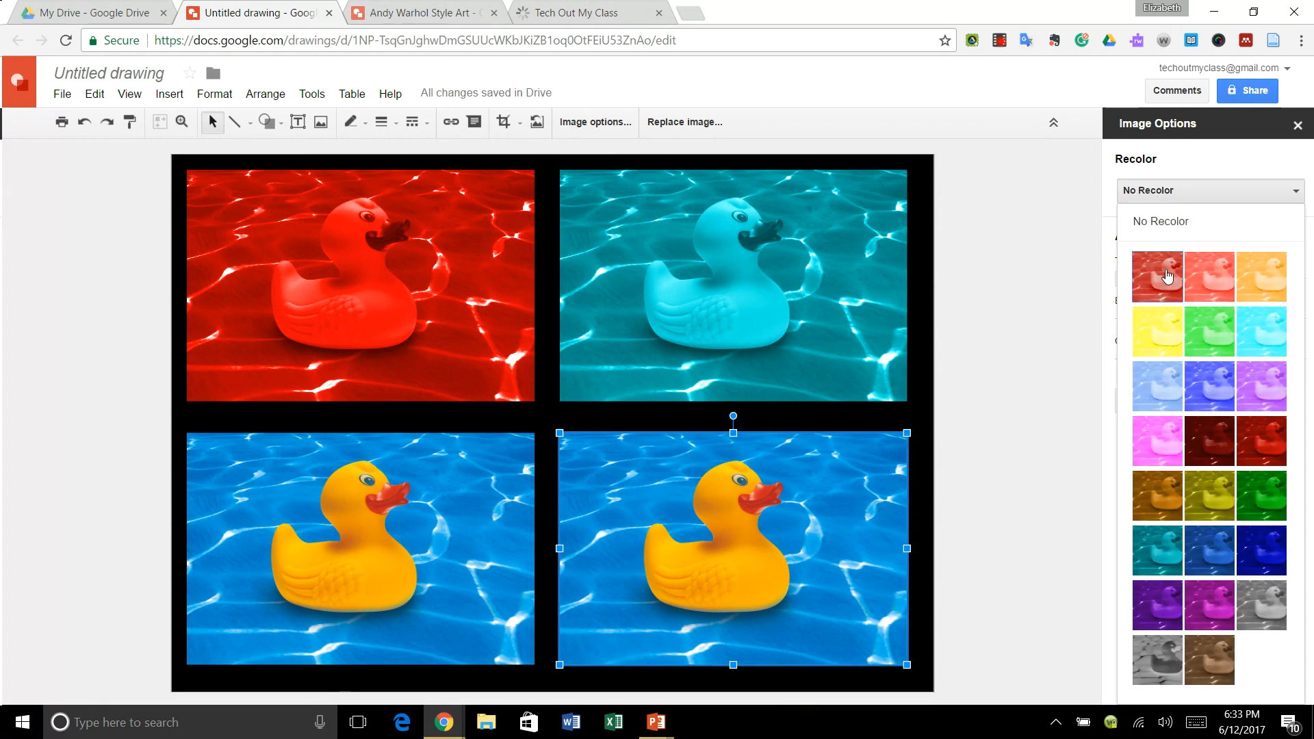
{"action": "left_click", "coordinate": [1170, 490]}
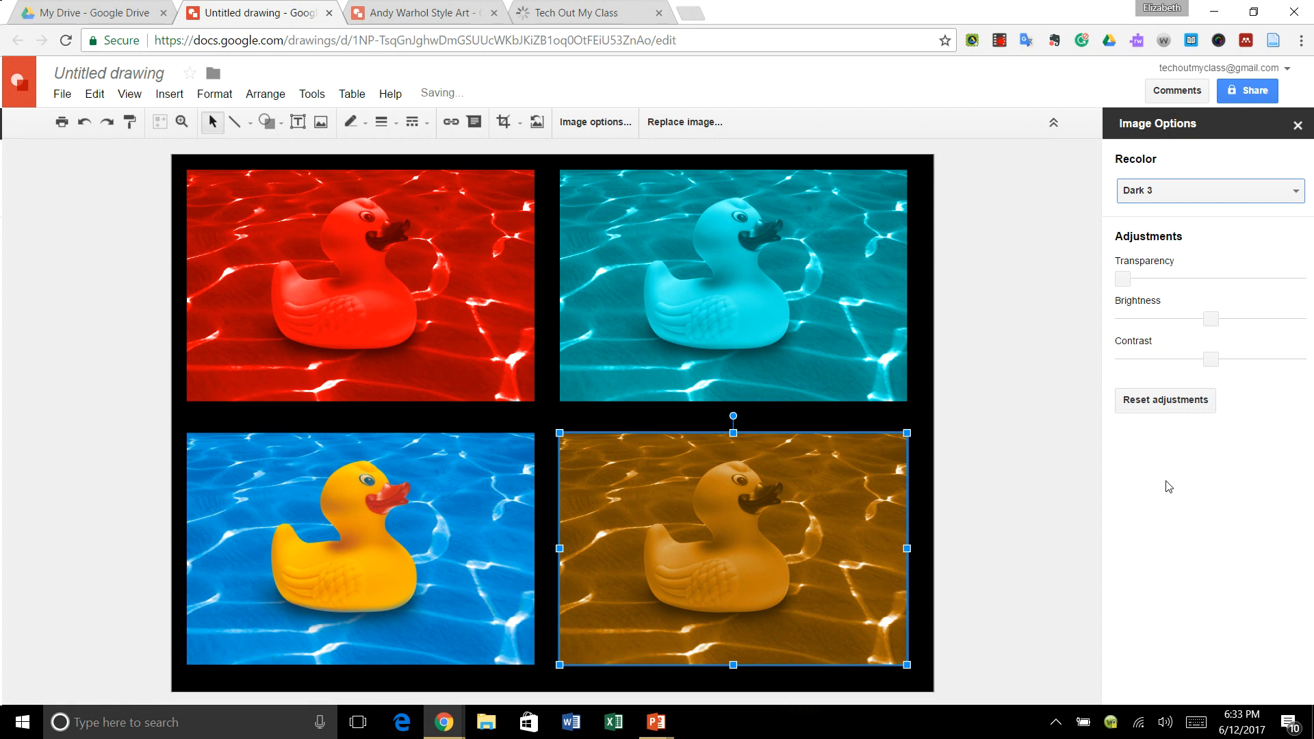
{"action": "left_click_drag", "start_coordinate": [1211, 319], "coordinate": [1228, 323]}
Step: Try the yellow Light 4 preset on the lower-left duck image, then recolor it with the green Dark 5 preset
{"action": "left_click", "coordinate": [287, 546]}
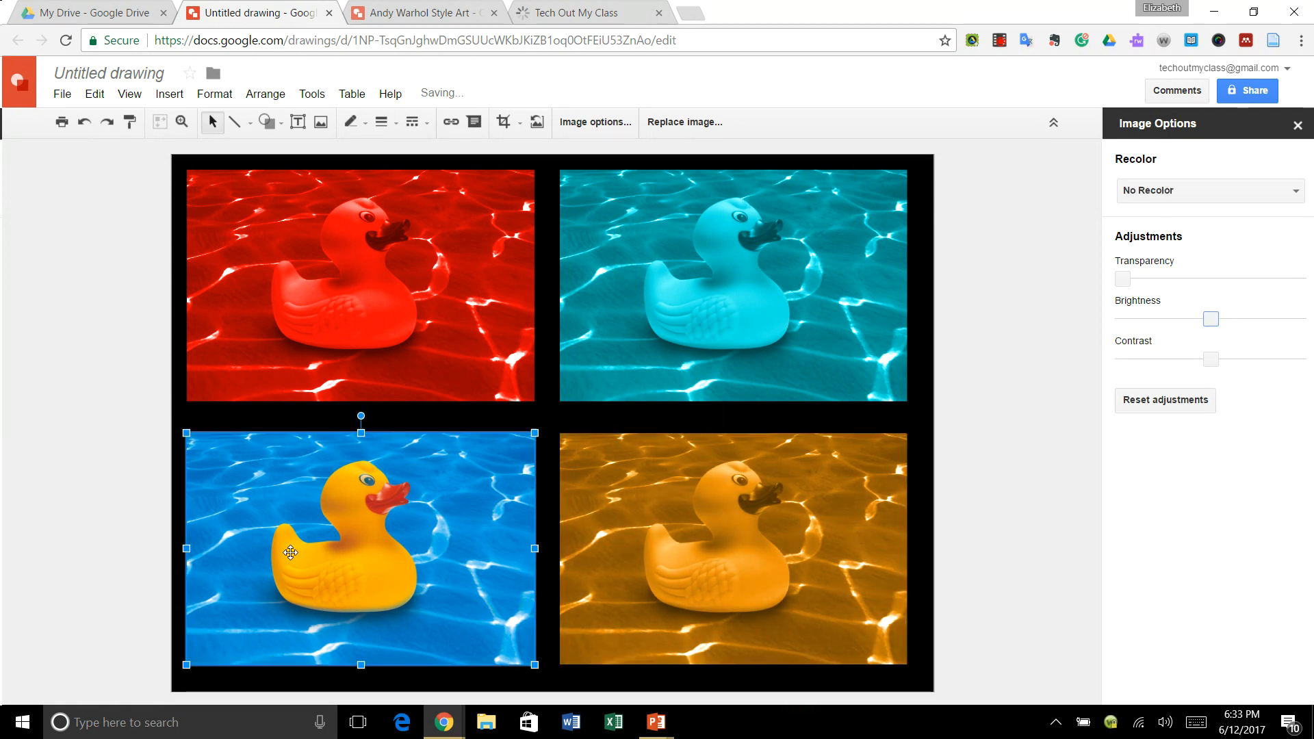
{"action": "left_click", "coordinate": [1159, 202]}
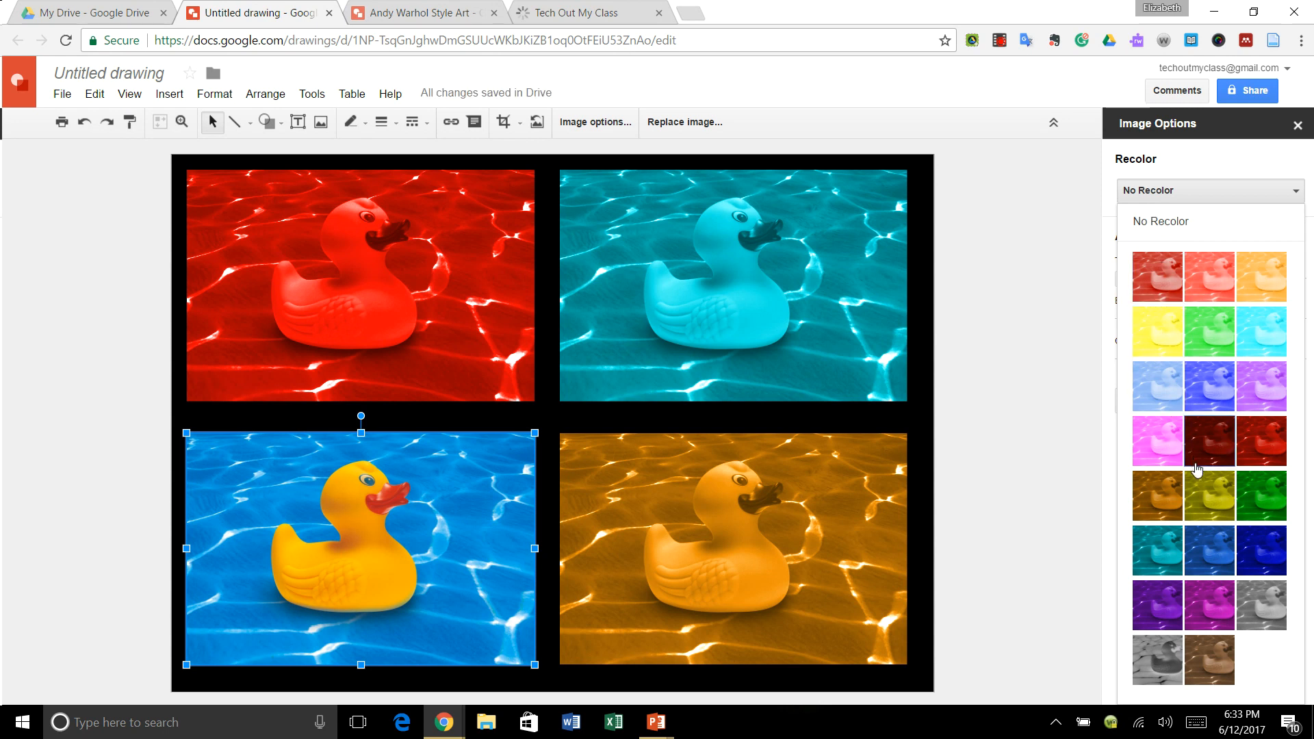
{"action": "left_click", "coordinate": [1158, 339]}
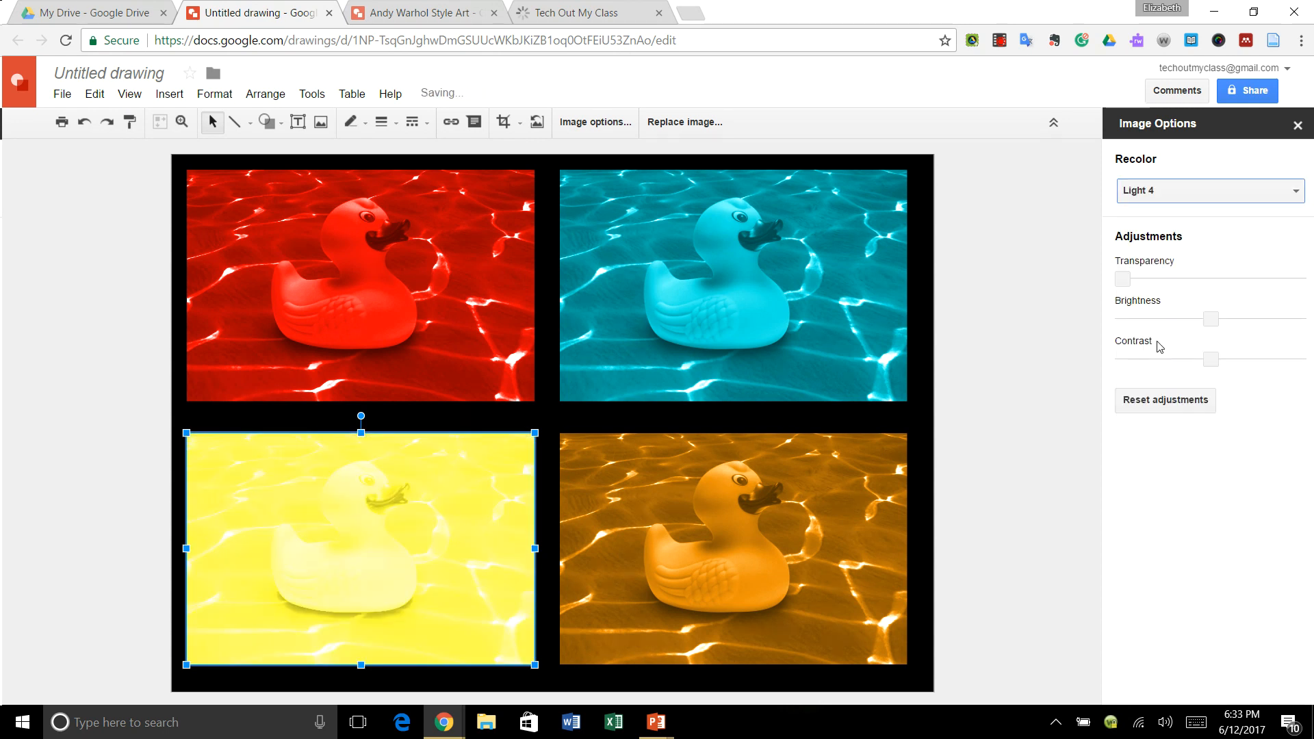
{"action": "left_click", "coordinate": [1158, 204]}
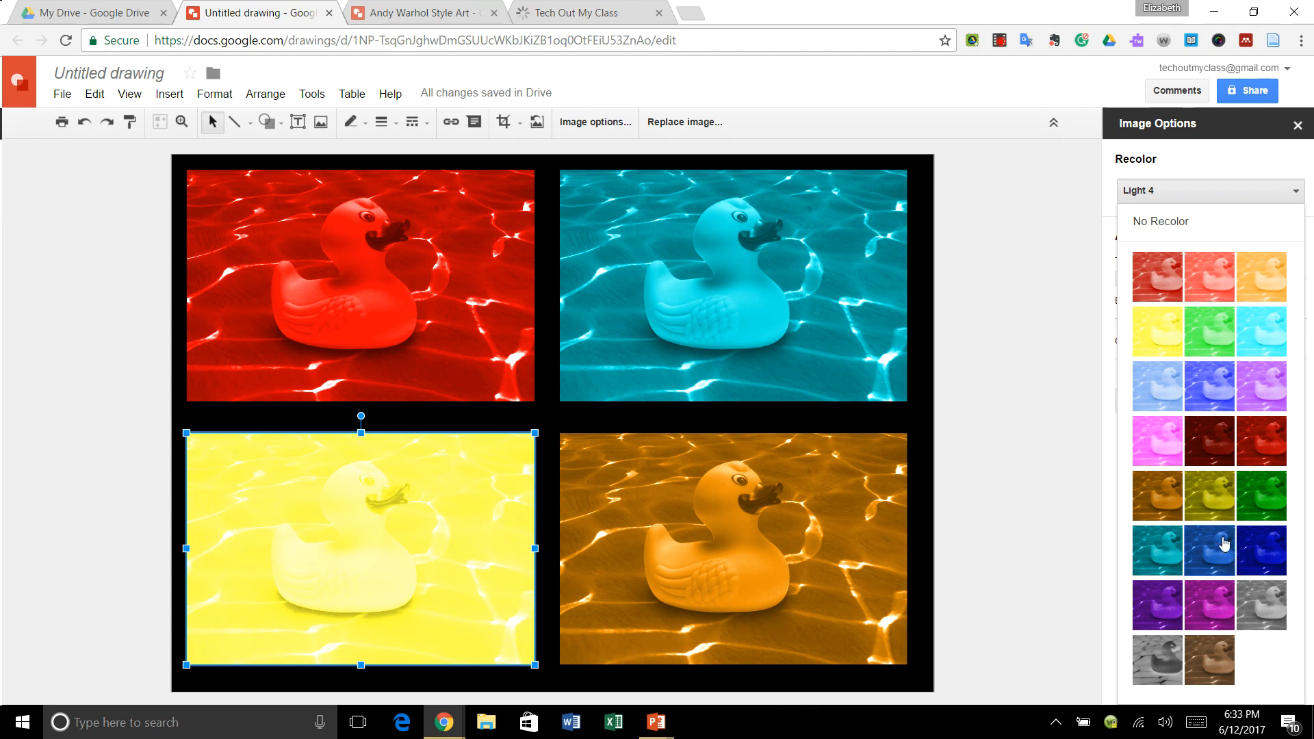
{"action": "left_click", "coordinate": [1252, 505]}
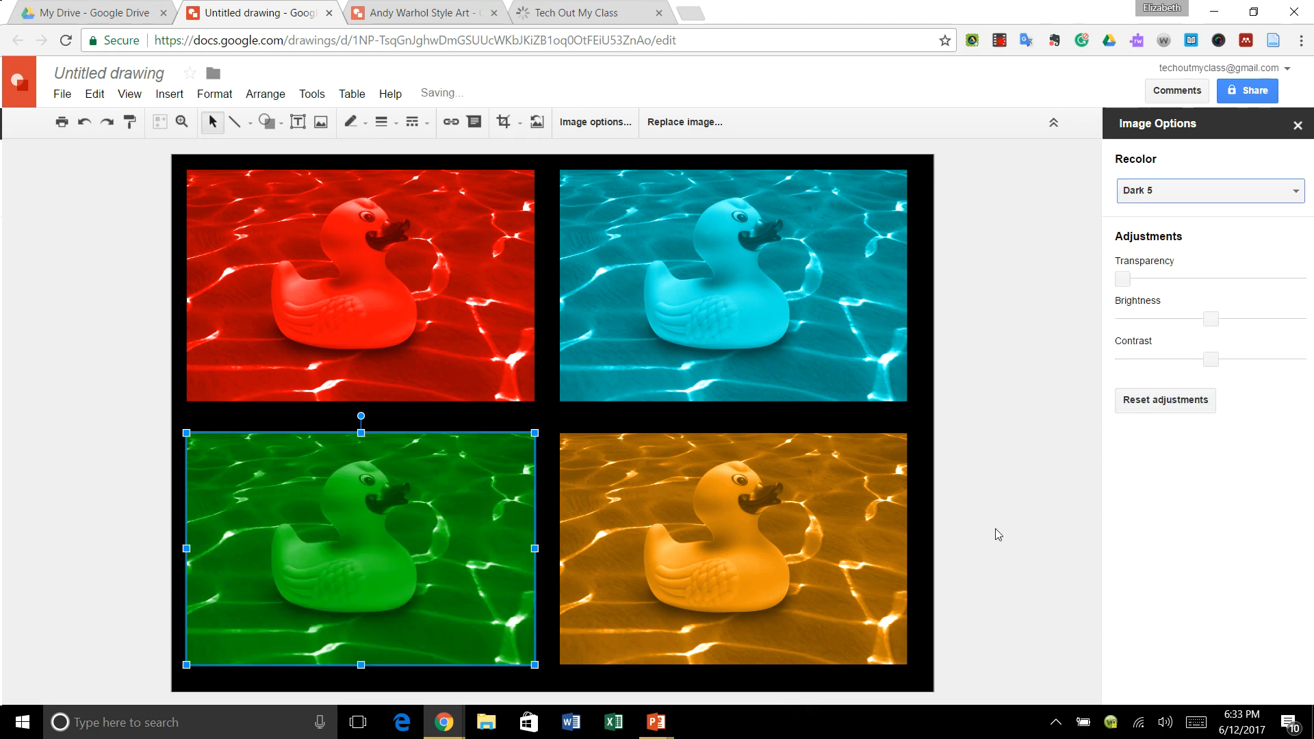
Step: Change the lower-right duck image's recolor preset to the blue-violet Light 8
{"action": "left_click", "coordinate": [769, 498]}
{"action": "left_click", "coordinate": [1216, 193]}
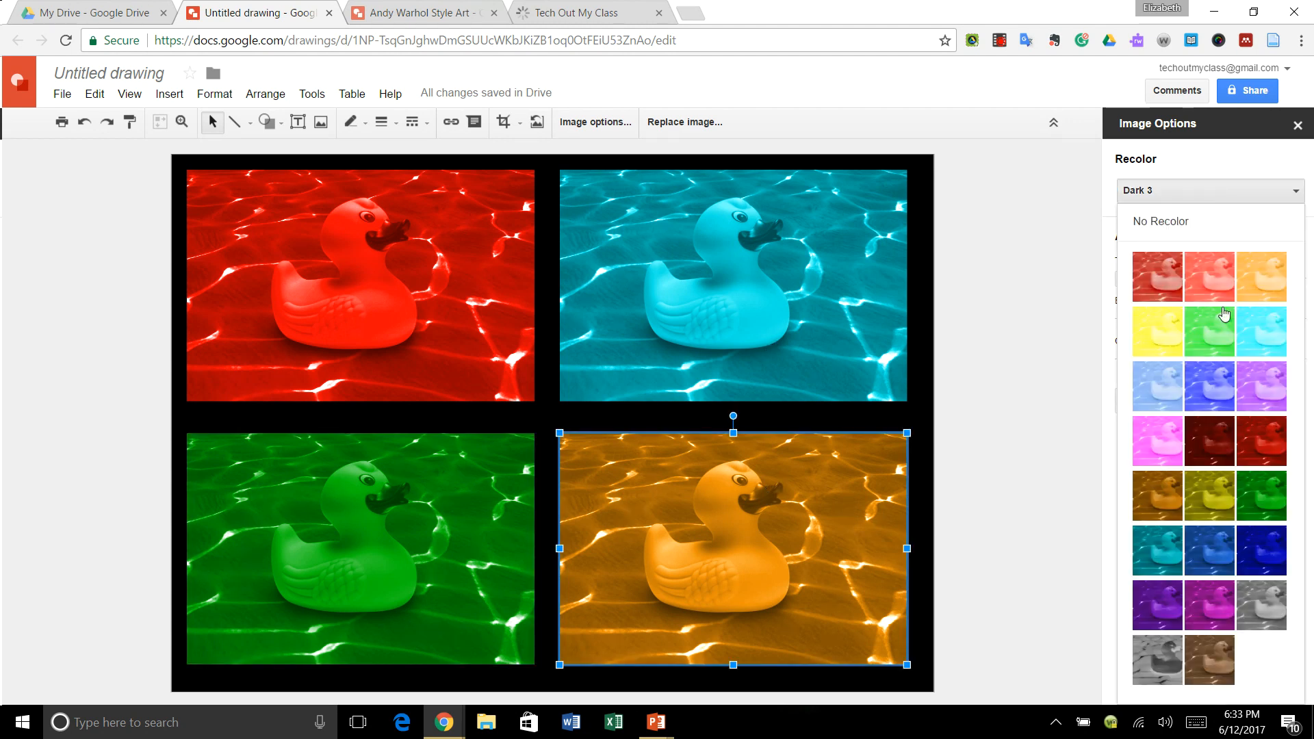
{"action": "left_click", "coordinate": [1220, 392]}
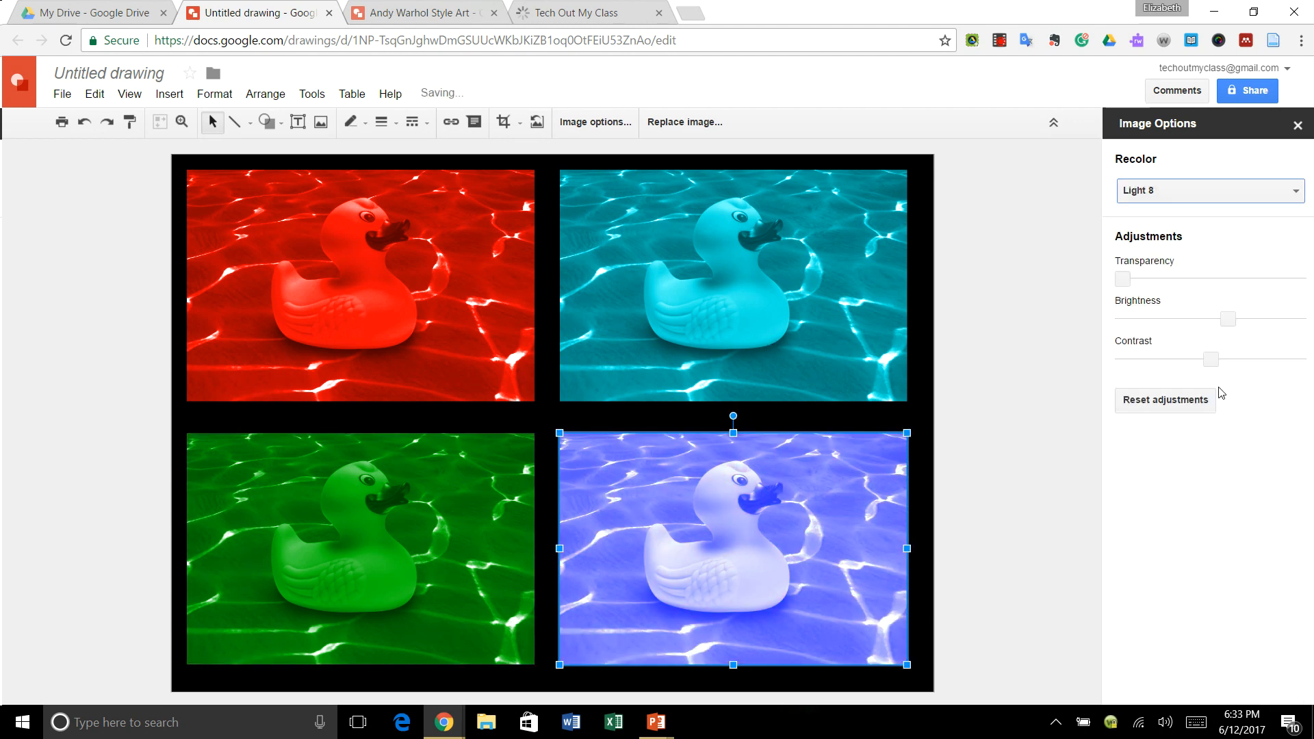
Step: Deselect the image and trim the canvas slightly at its lower-right corner to even out the black border
{"action": "left_click", "coordinate": [1021, 413]}
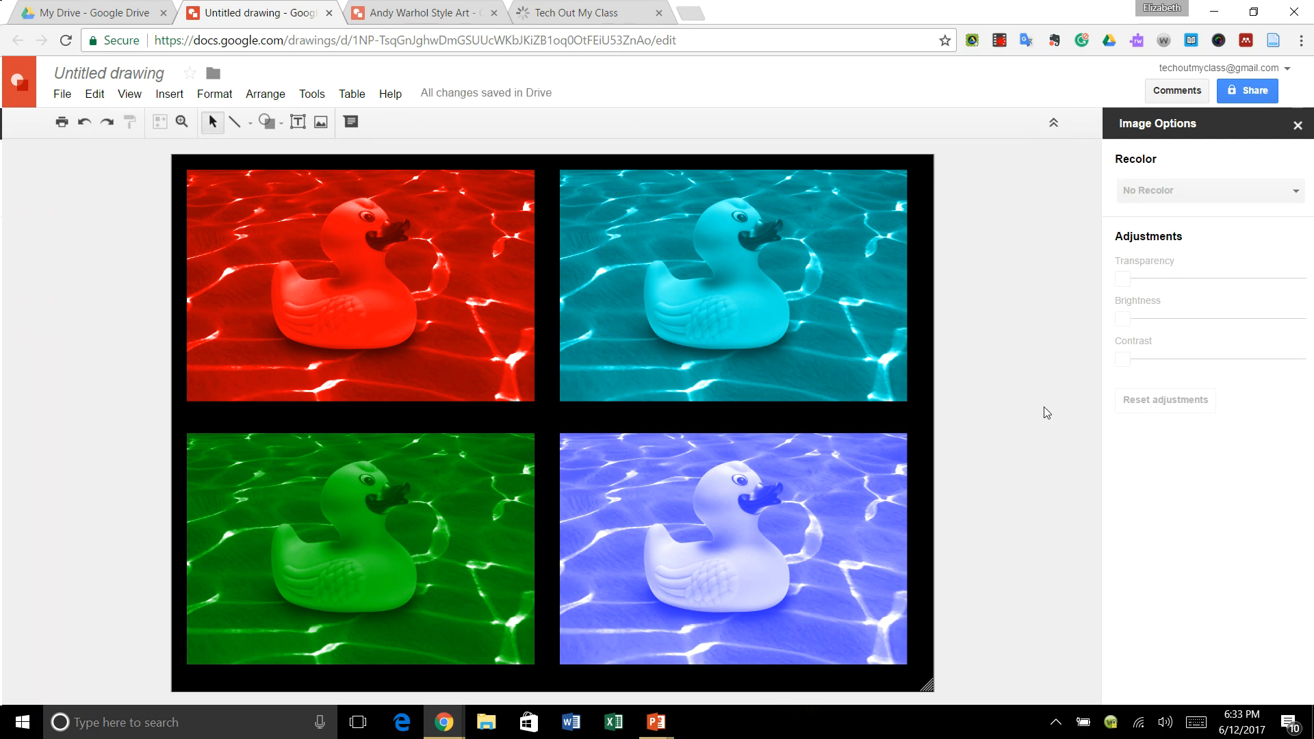
{"action": "mouse_move", "coordinate": [927, 685]}
{"action": "left_mouse_down"}
{"action": "mouse_move", "coordinate": [1000, 684]}
{"action": "mouse_move", "coordinate": [909, 685]}
{"action": "mouse_move", "coordinate": [924, 683]}
{"action": "left_mouse_up"}
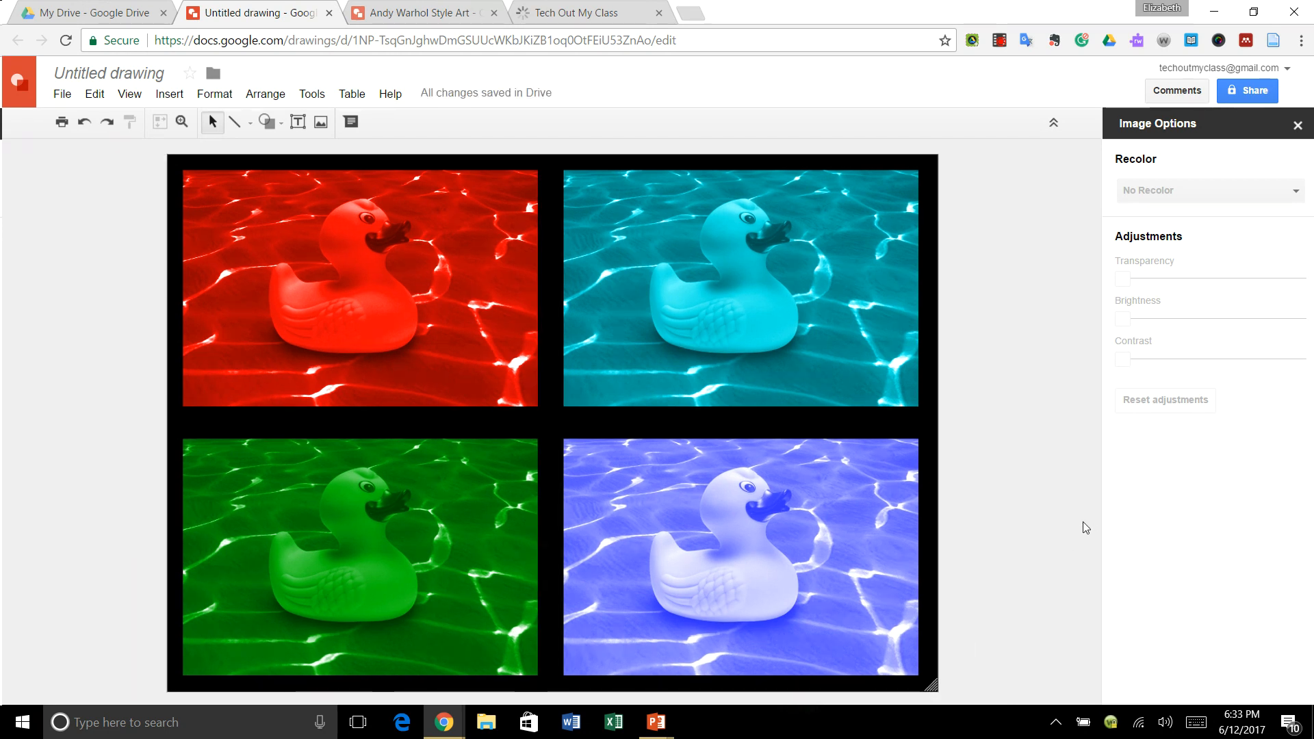
Step: Rename the drawing as "Andy Warhol Art Inspiration"
{"action": "left_click", "coordinate": [165, 69]}
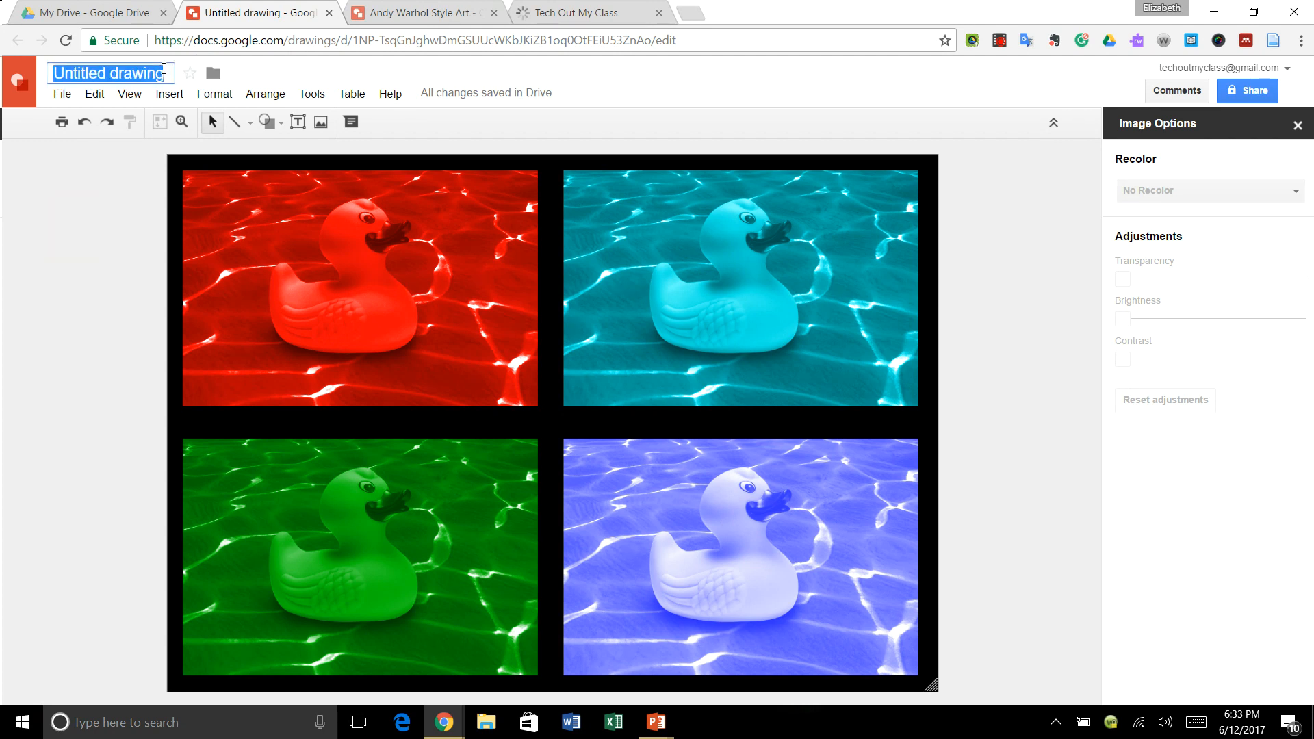
{"action": "type", "text": "Andy War"}
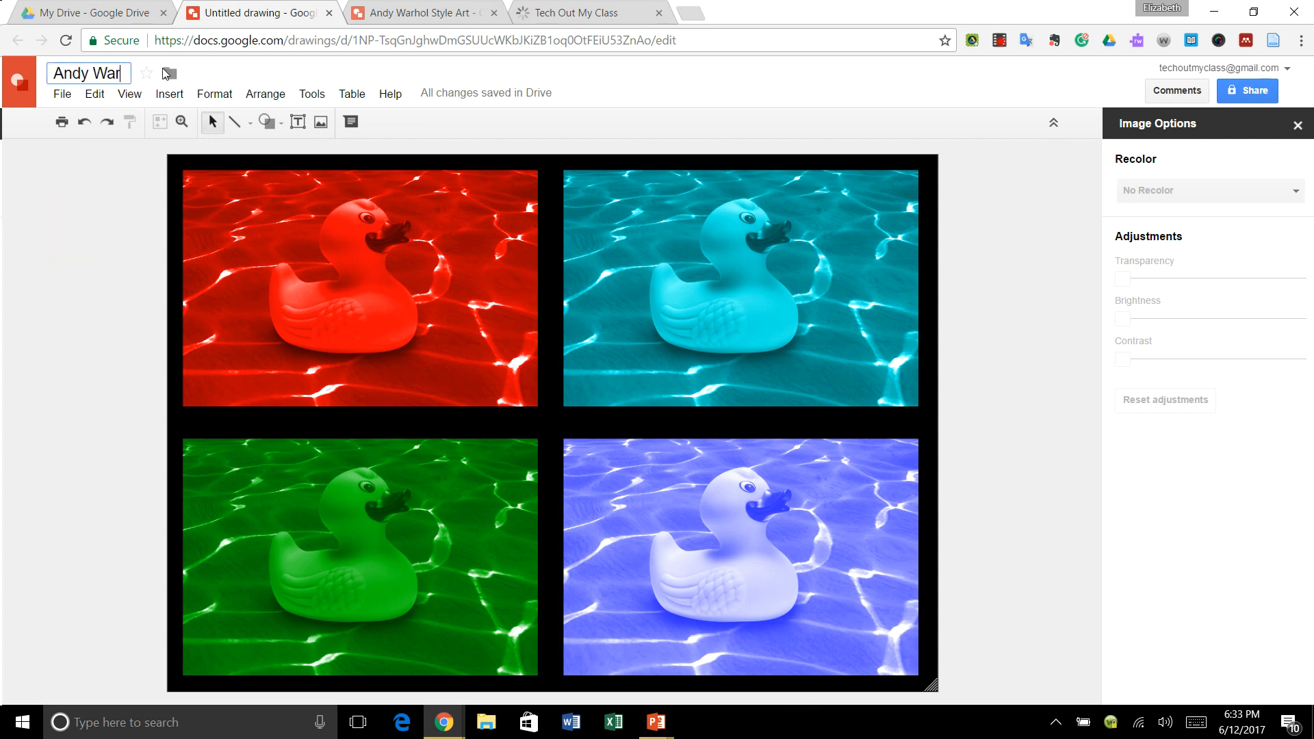
{"action": "type", "text": "hol Art"}
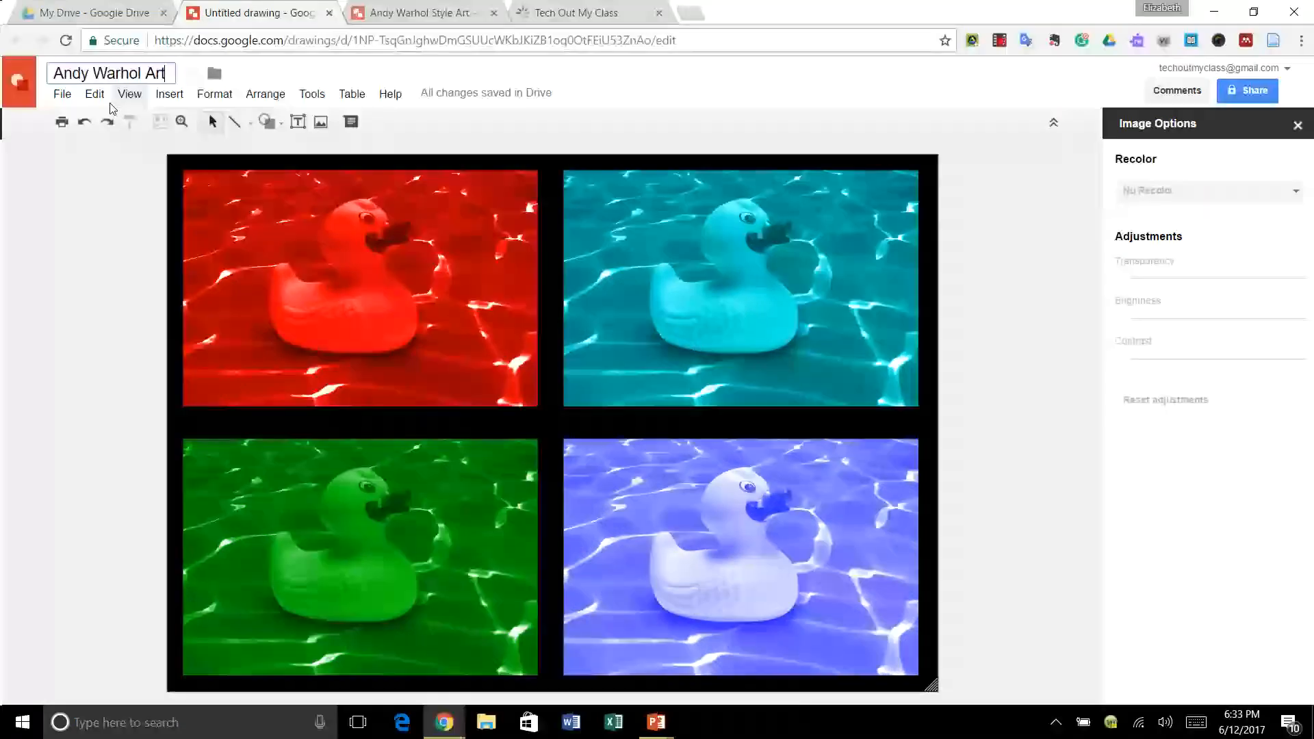
{"action": "type", "text": " Inspira"}
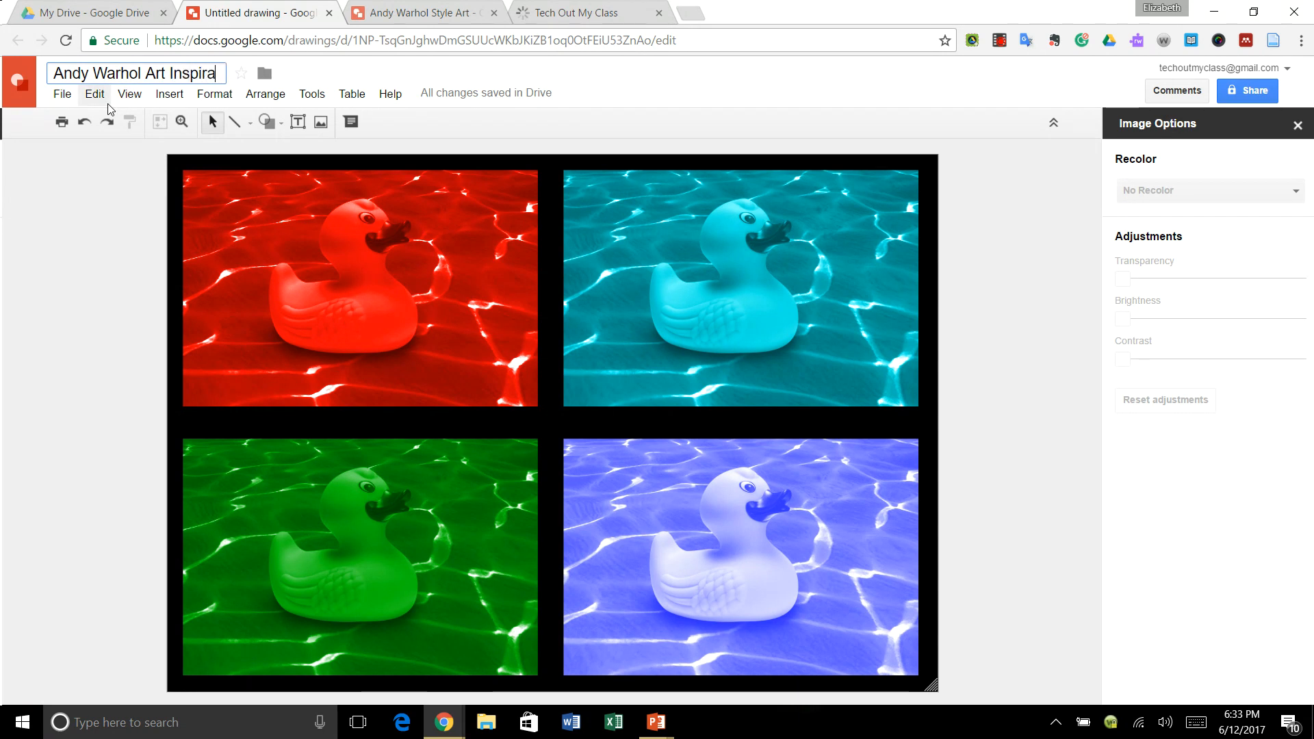
{"action": "type", "text": "tion"}
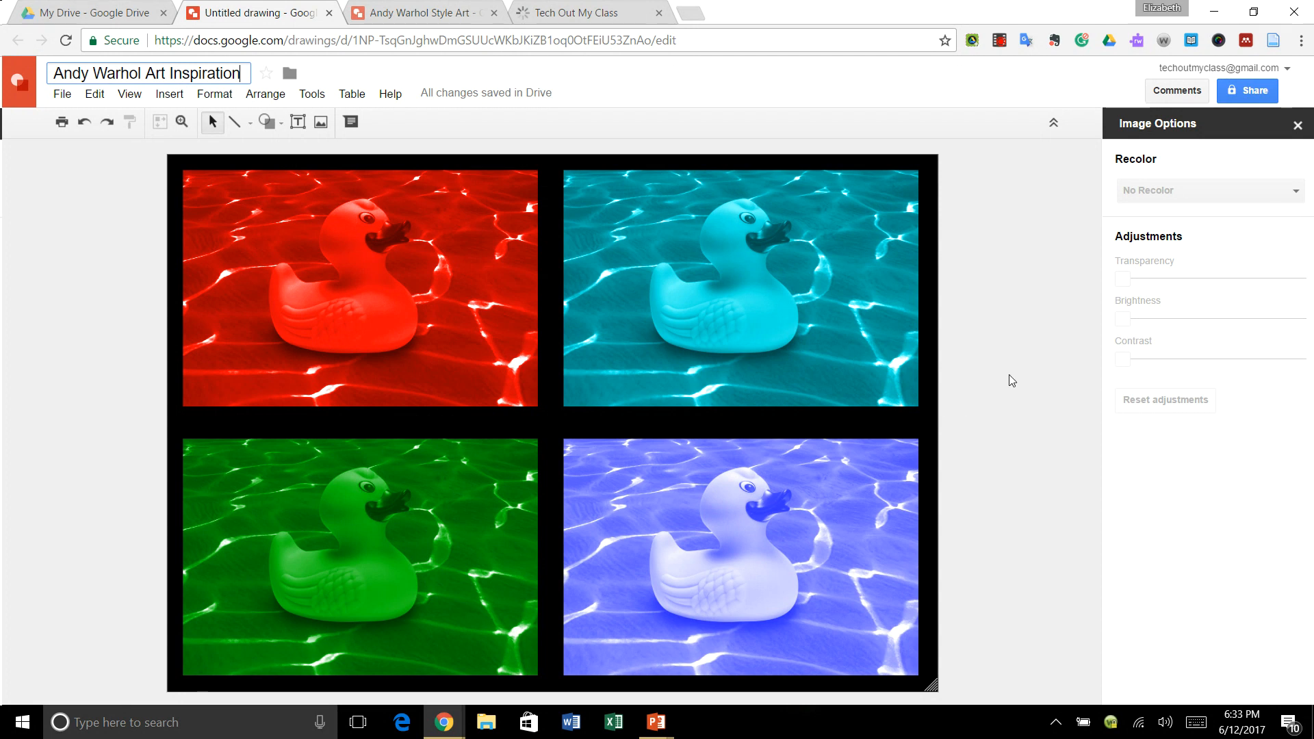